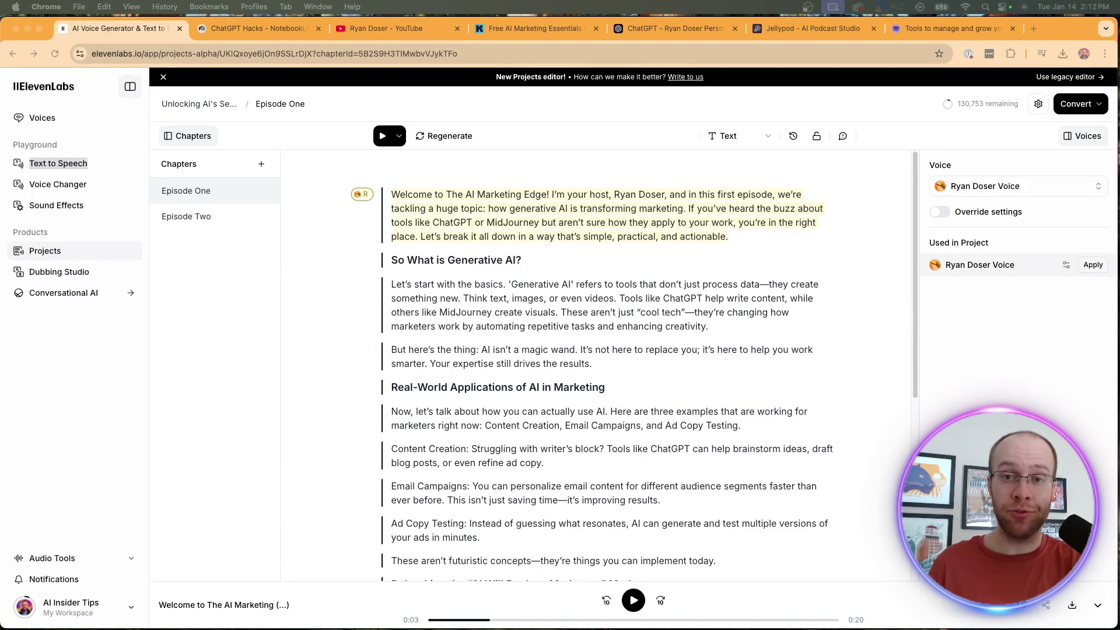
Look over the ChatGPT Hacks notebook in NotebookLM, then return to the ElevenLabs project
{"action": "left_click", "coordinate": [268, 29]}
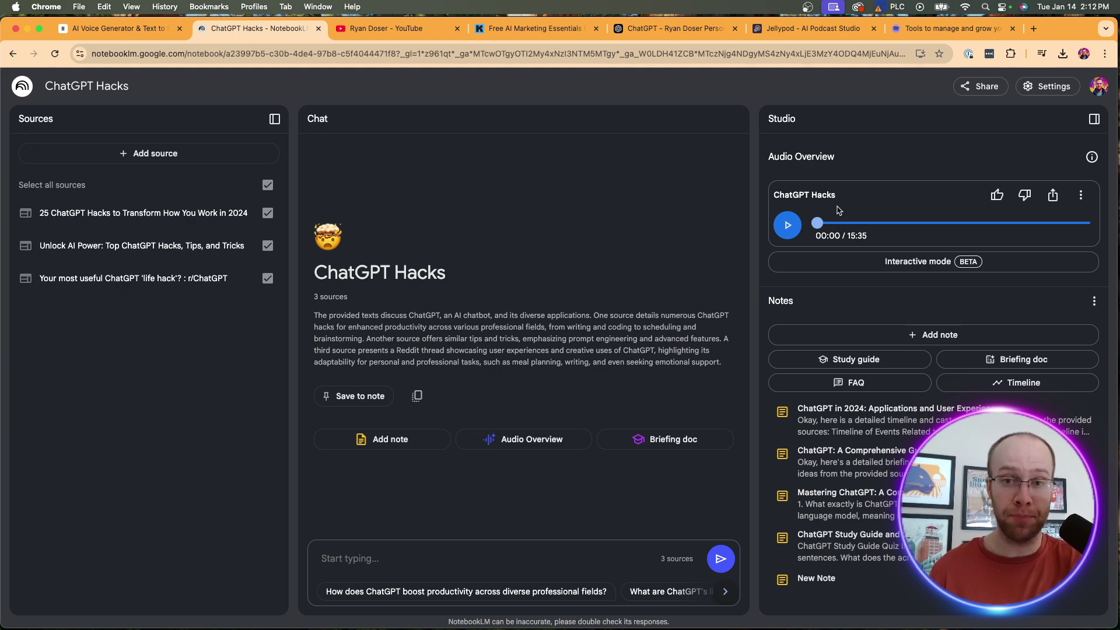
{"action": "left_click", "coordinate": [124, 31]}
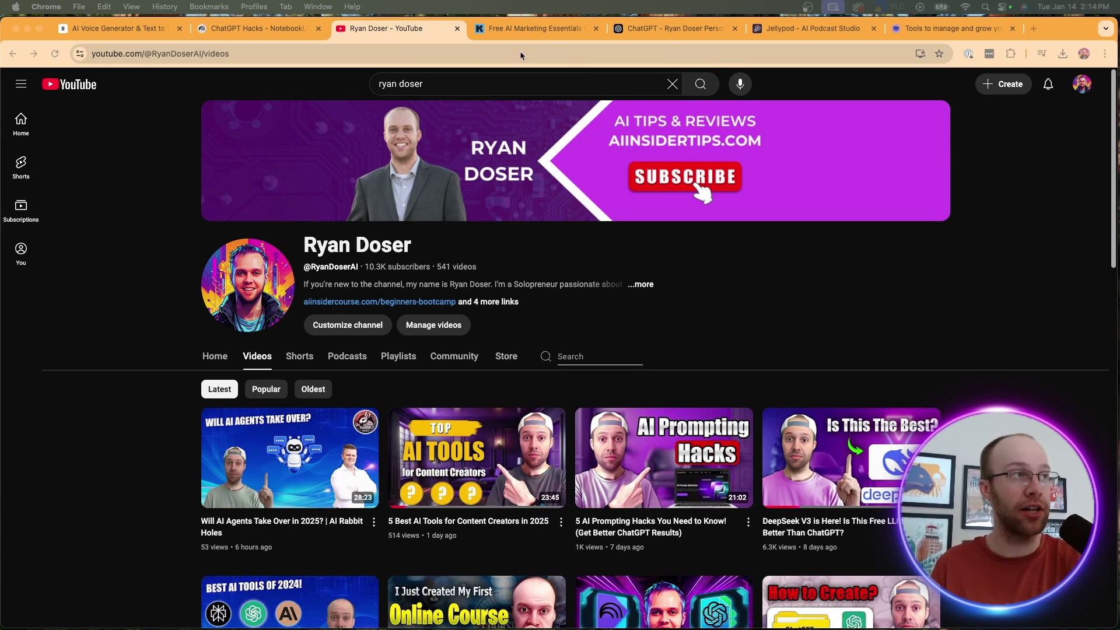
Show the Free AI Marketing Essentials Guide landing page with its heading highlighted, then return to ElevenLabs
{"action": "left_click", "coordinate": [521, 31]}
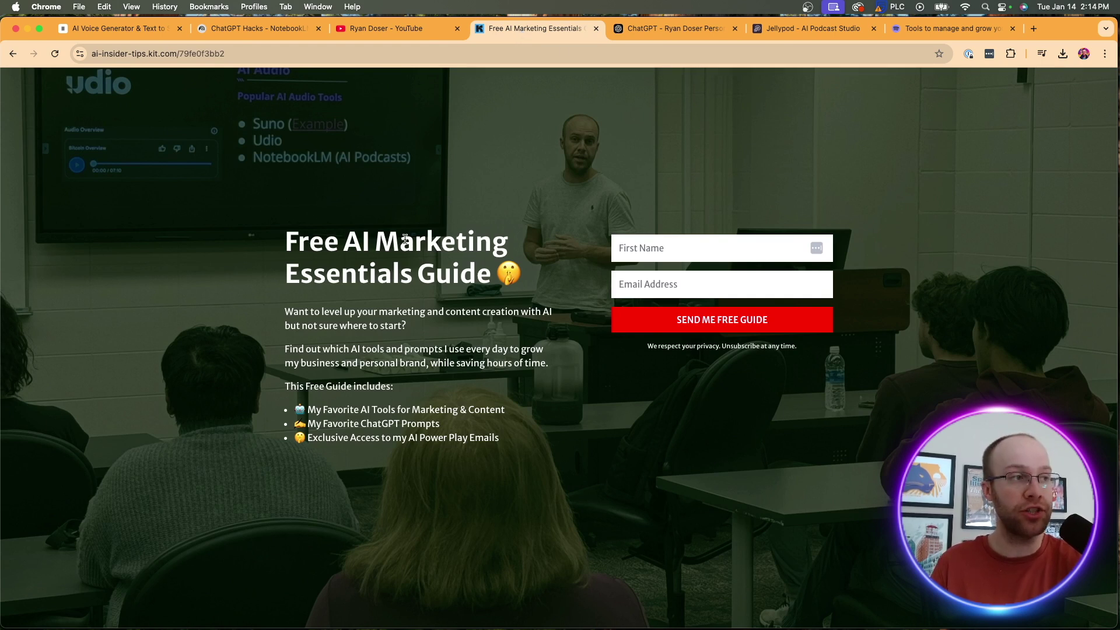
{"action": "left_click_drag", "start_coordinate": [286, 240], "coordinate": [506, 273]}
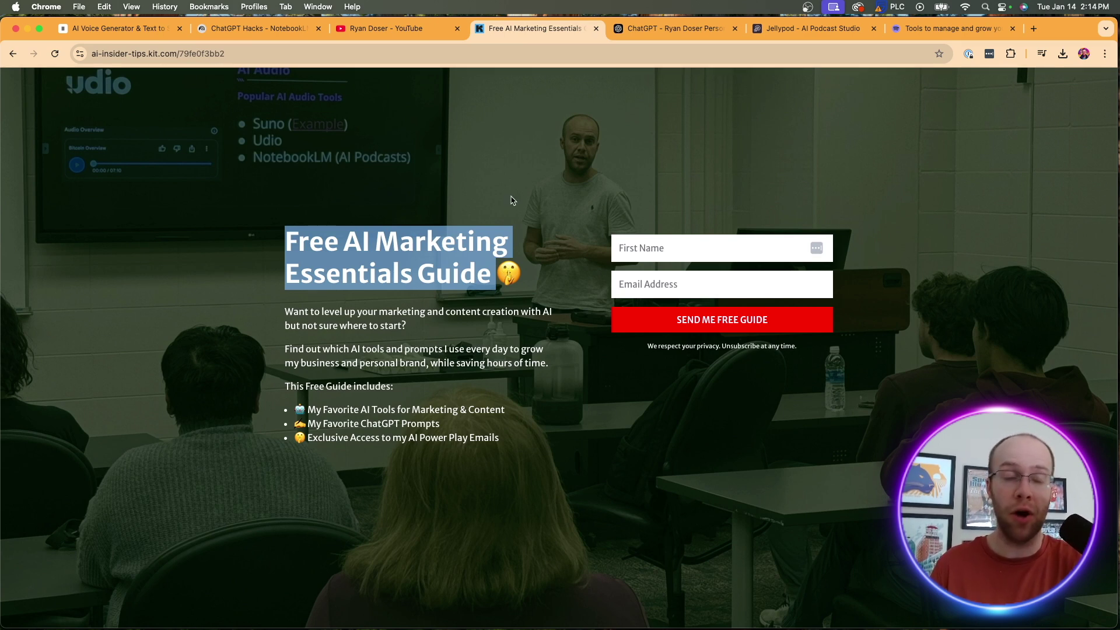
{"action": "left_click", "coordinate": [117, 28]}
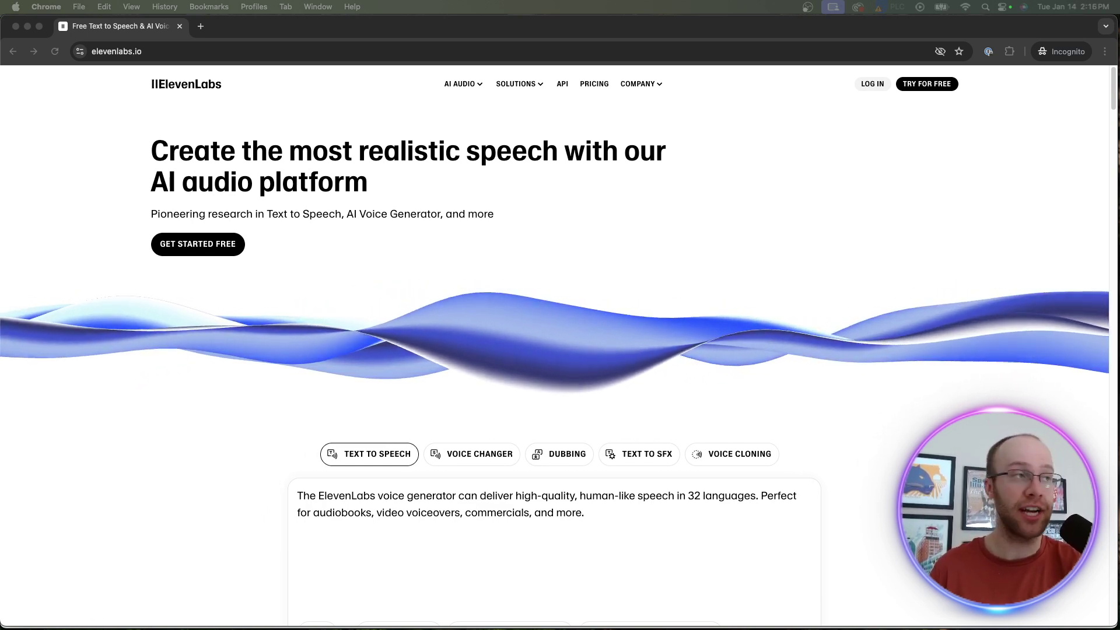
Open ElevenLabs pricing and highlight the Creator plan's professional voice cloning feature
{"action": "left_click", "coordinate": [589, 87]}
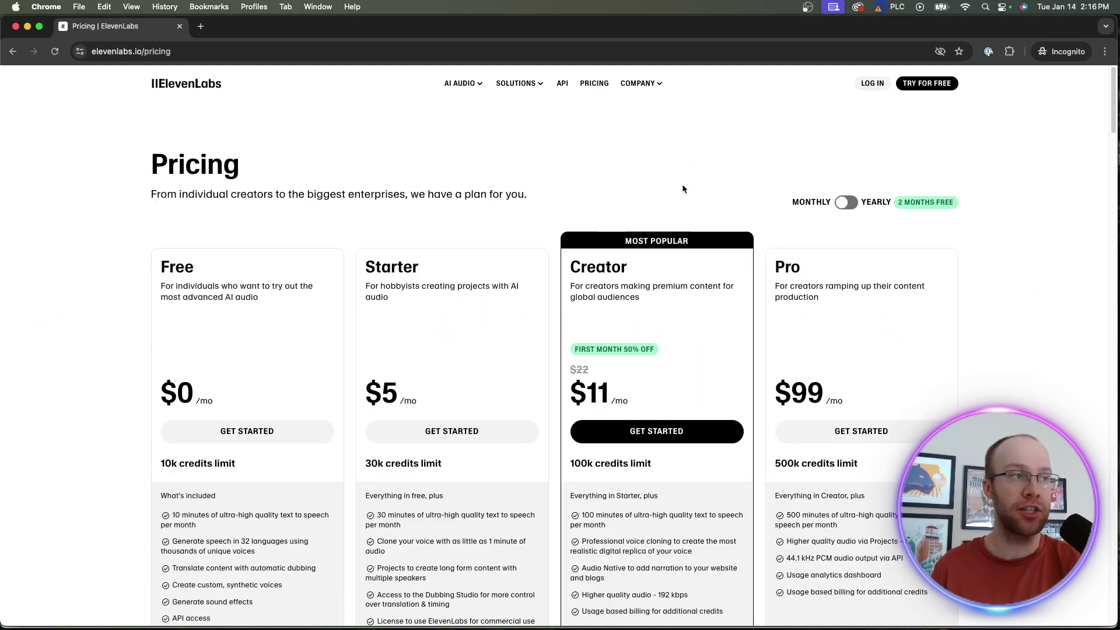
{"action": "scroll", "coordinate": [682, 192], "scroll_direction": "down", "scroll_amount": 2}
{"action": "scroll", "coordinate": [668, 350], "scroll_direction": "down", "scroll_amount": 2}
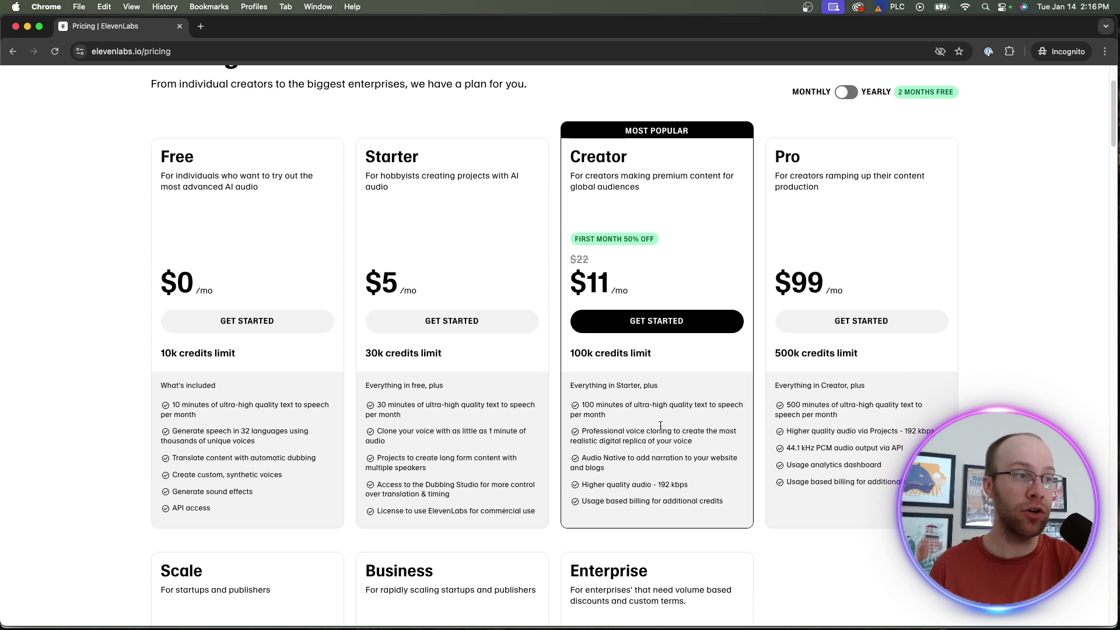
{"action": "mouse_move", "coordinate": [581, 432]}
{"action": "left_mouse_down"}
{"action": "mouse_move", "coordinate": [673, 431]}
{"action": "mouse_move", "coordinate": [703, 445]}
{"action": "left_mouse_up"}
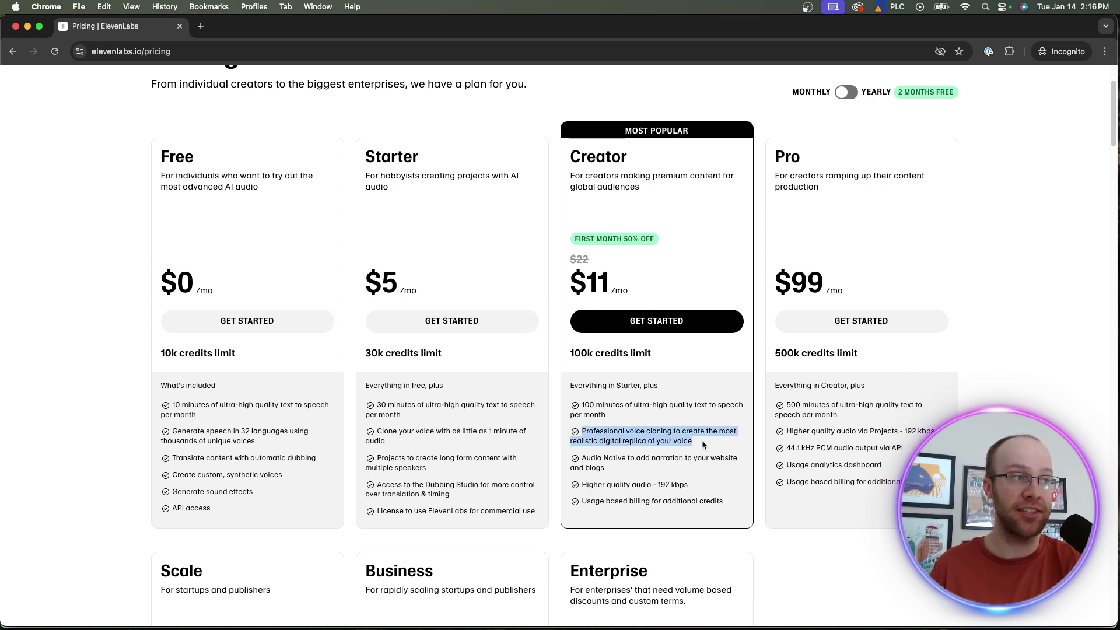
{"action": "left_click", "coordinate": [702, 445]}
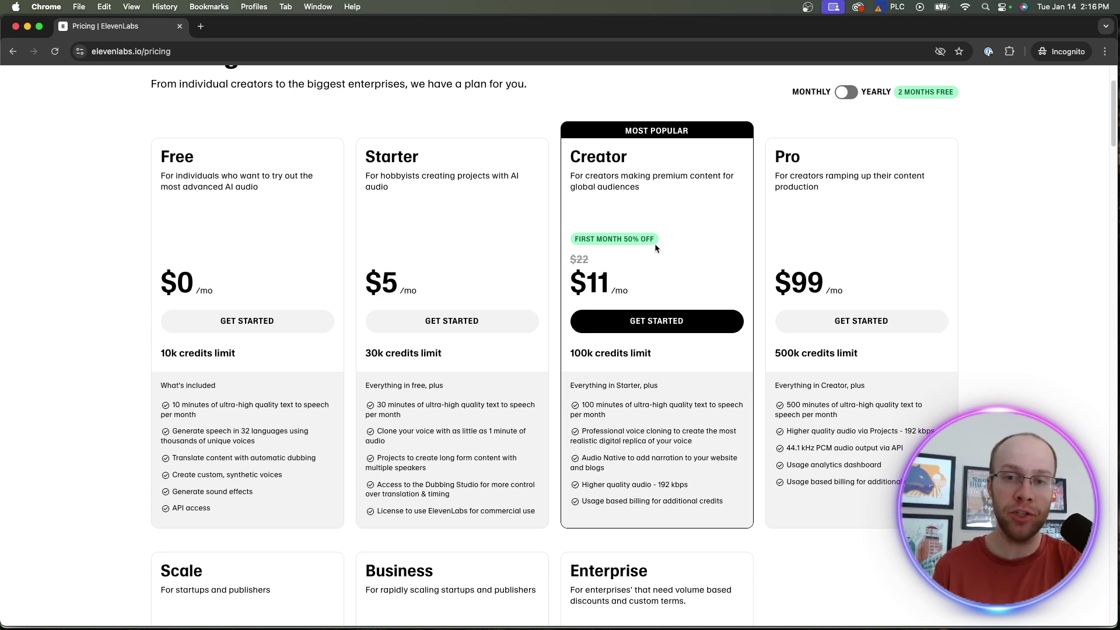
{"action": "scroll", "coordinate": [655, 245], "scroll_direction": "up", "scroll_amount": 1}
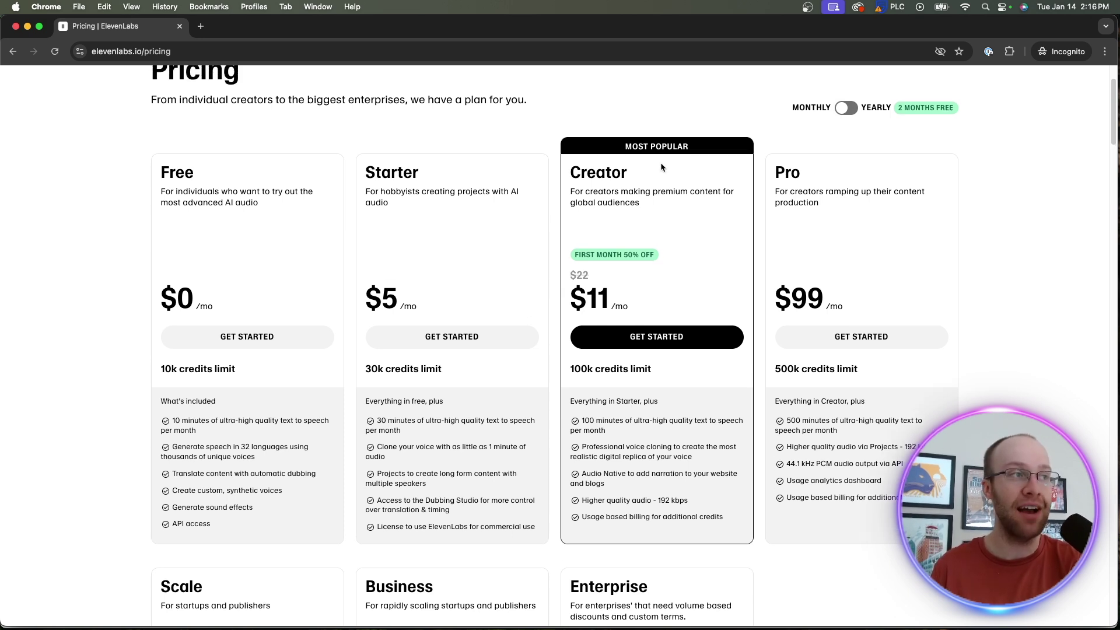
{"action": "left_click_drag", "start_coordinate": [697, 454], "coordinate": [580, 446]}
{"action": "left_click", "coordinate": [636, 442]}
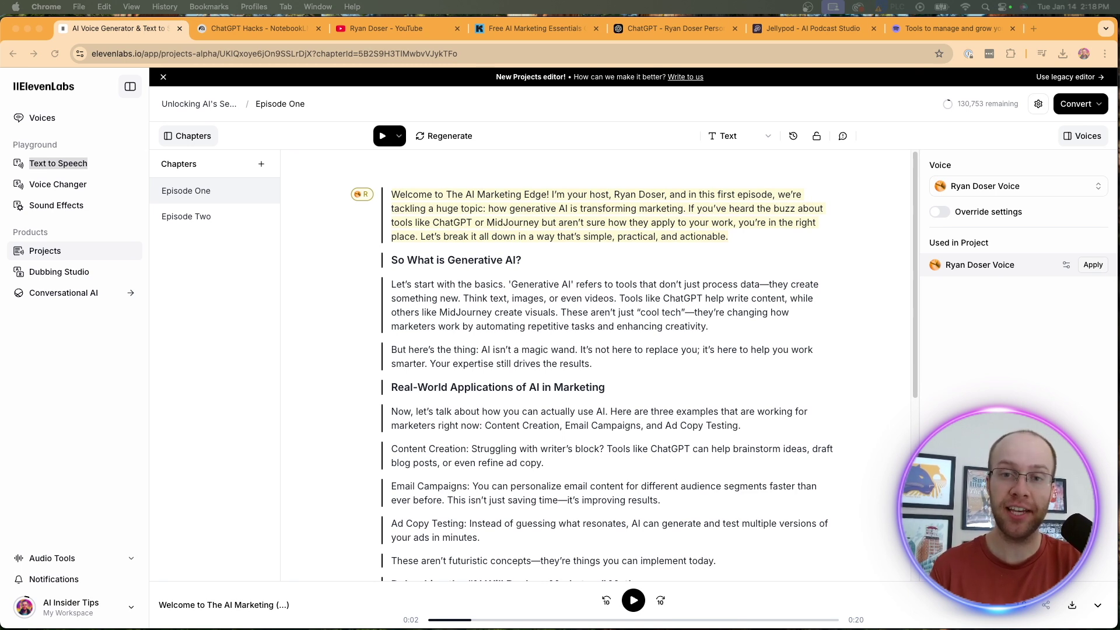
Play a short stretch of the Episode One audio in the voice clone, then stop it
{"action": "left_click", "coordinate": [634, 600]}
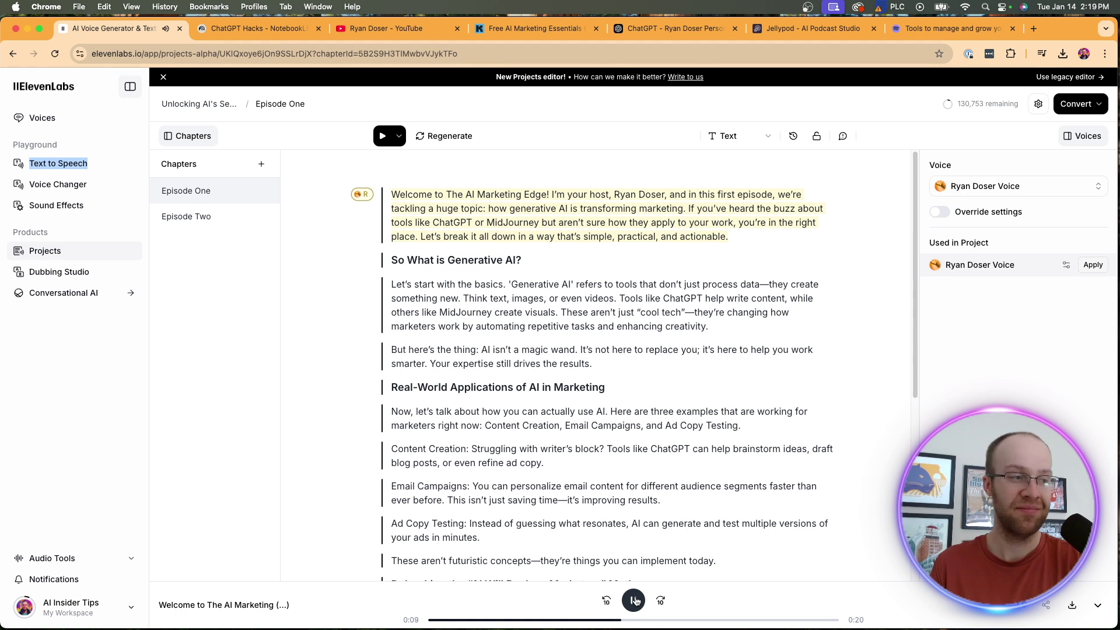
{"action": "left_click", "coordinate": [636, 601]}
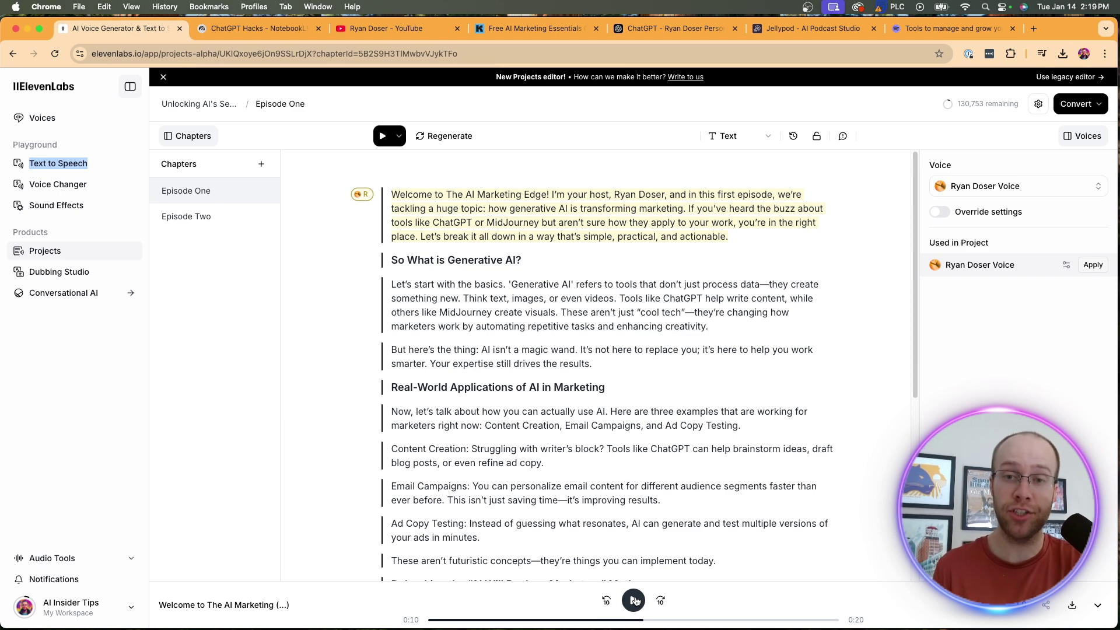
{"action": "left_click", "coordinate": [634, 601]}
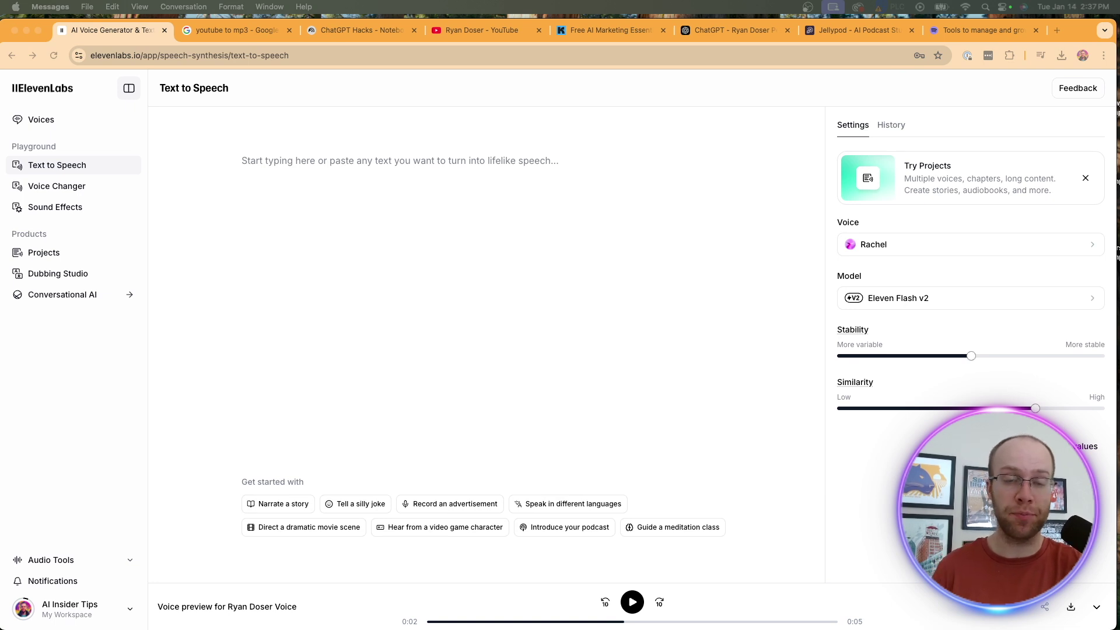
Browse the Voices list and start adding a new voice
{"action": "left_click", "coordinate": [104, 138]}
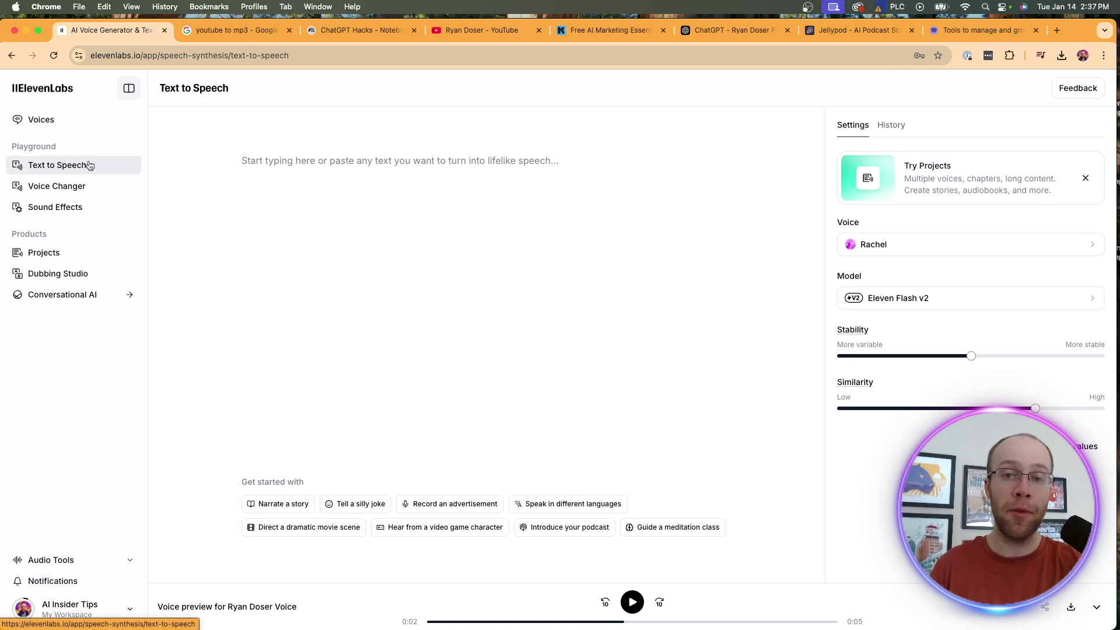
{"action": "left_click", "coordinate": [46, 123]}
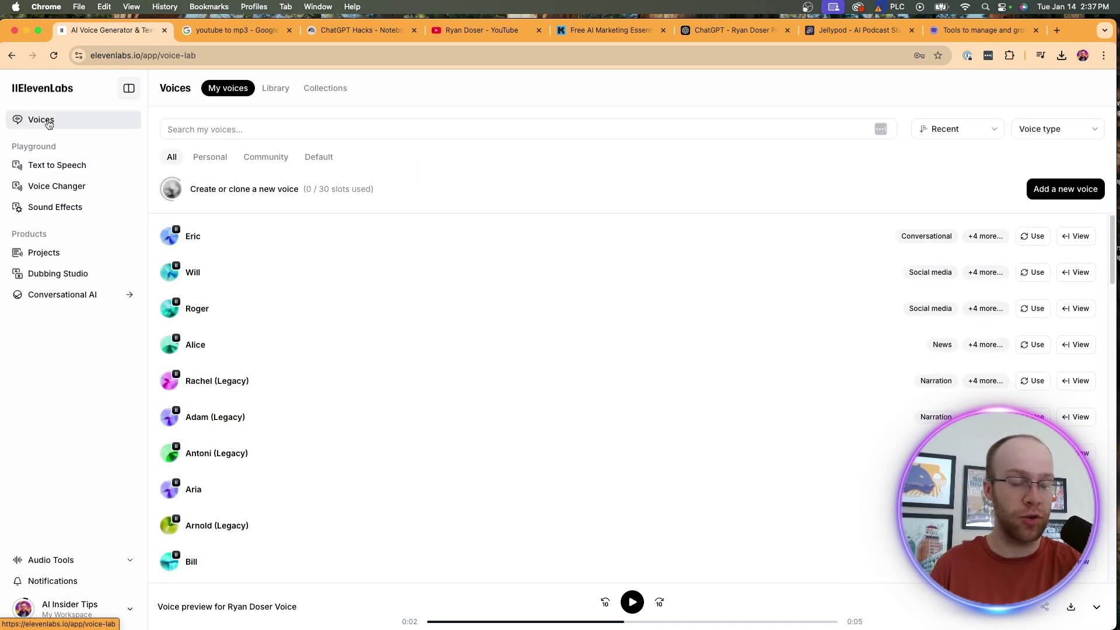
{"action": "scroll", "coordinate": [366, 295], "scroll_direction": "down", "scroll_amount": 1}
{"action": "scroll", "coordinate": [366, 295], "scroll_direction": "down", "scroll_amount": 10}
{"action": "scroll", "coordinate": [364, 298], "scroll_direction": "down", "scroll_amount": 15}
{"action": "scroll", "coordinate": [365, 298], "scroll_direction": "up", "scroll_amount": 15}
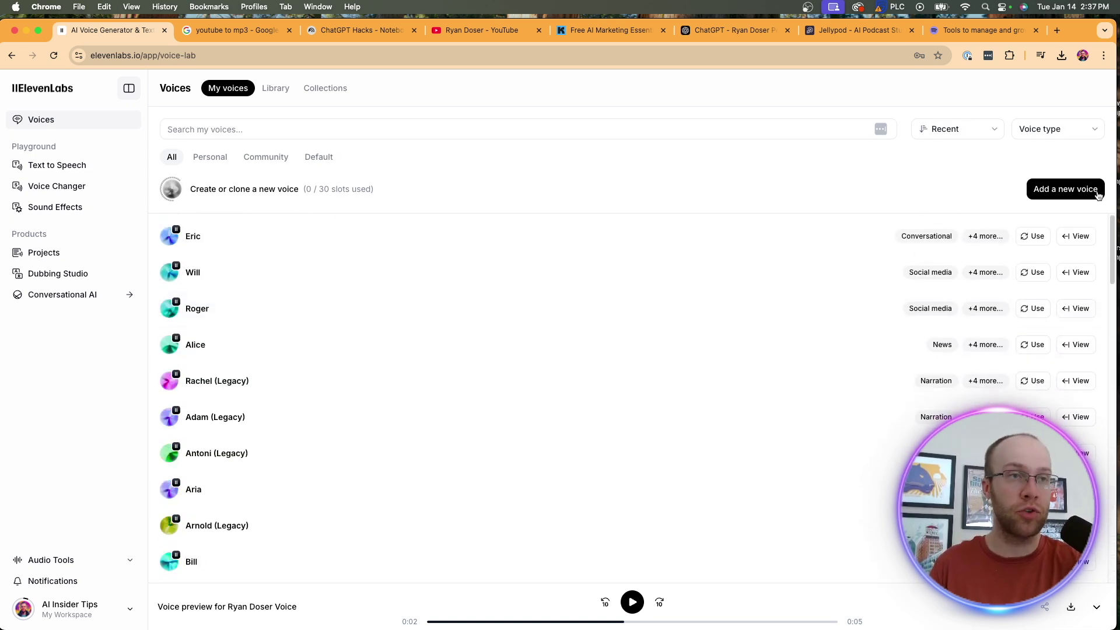
{"action": "left_click", "coordinate": [1077, 191]}
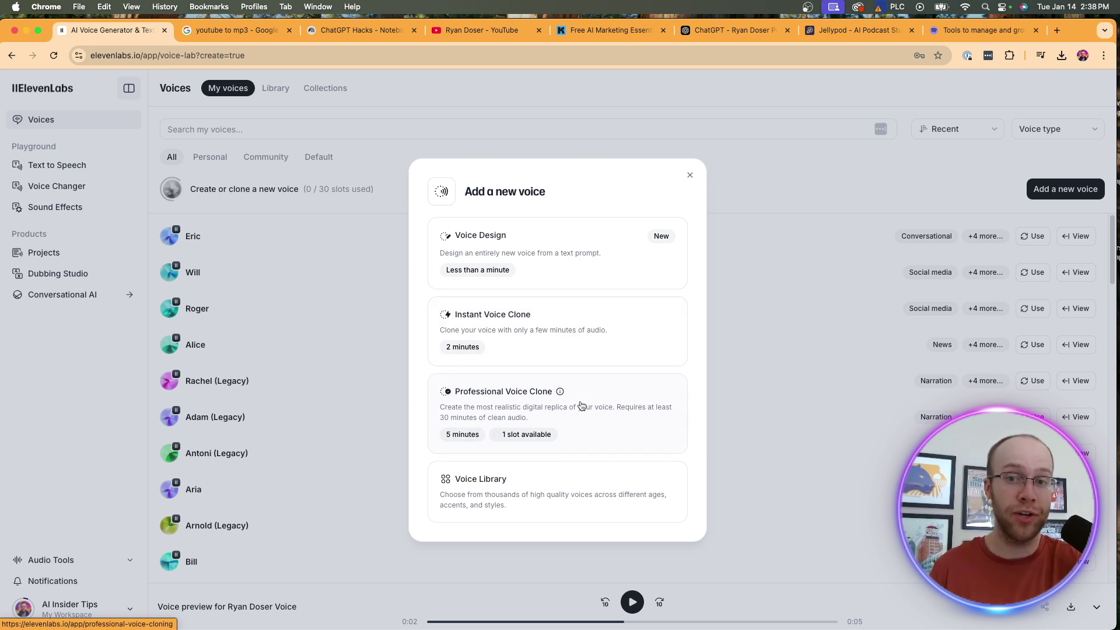
Choose Professional Voice Clone, confirm the rights to clone the voice samples, and begin setup
{"action": "left_click", "coordinate": [601, 408]}
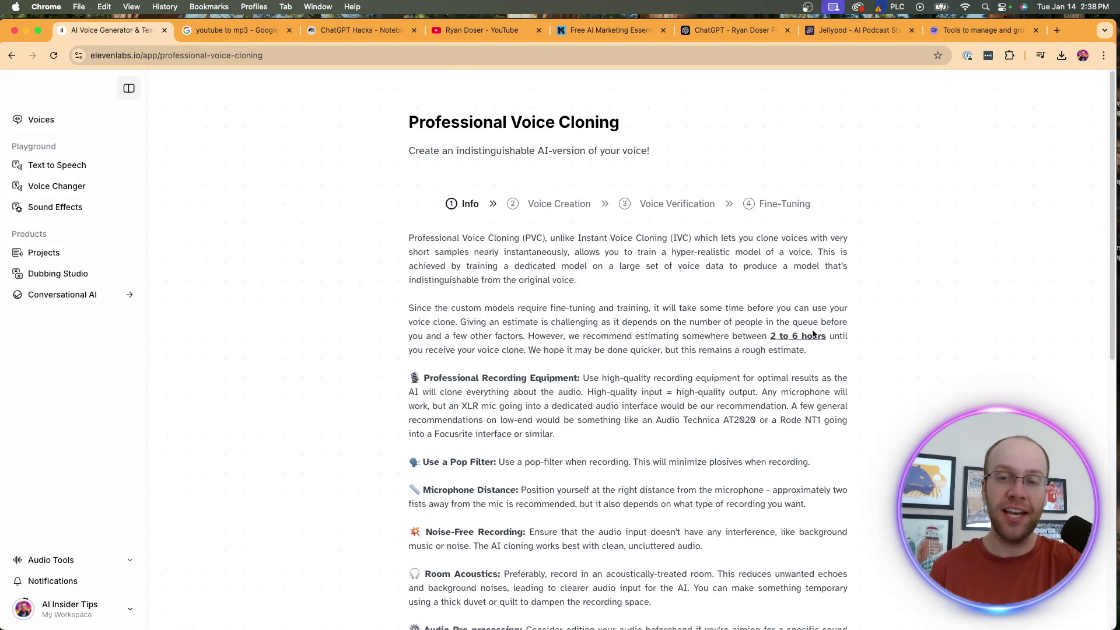
{"action": "scroll", "coordinate": [812, 331], "scroll_direction": "down", "scroll_amount": 5}
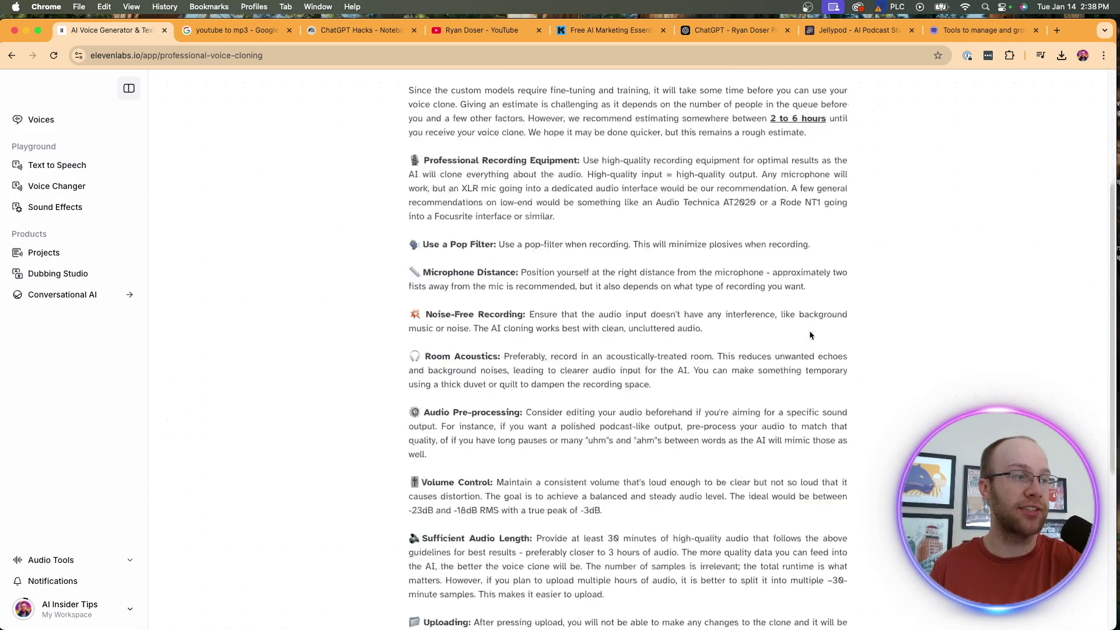
{"action": "left_click_drag", "start_coordinate": [674, 457], "coordinate": [460, 229]}
{"action": "left_click", "coordinate": [804, 284]}
{"action": "scroll", "coordinate": [804, 284], "scroll_direction": "up", "scroll_amount": 5}
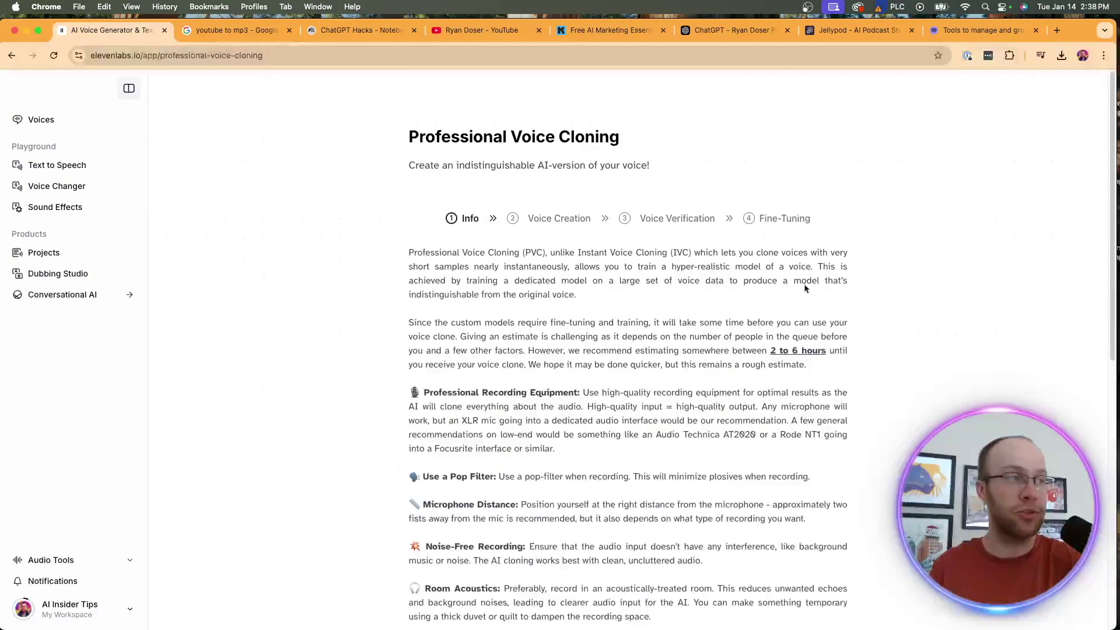
{"action": "scroll", "coordinate": [803, 283], "scroll_direction": "down", "scroll_amount": 10}
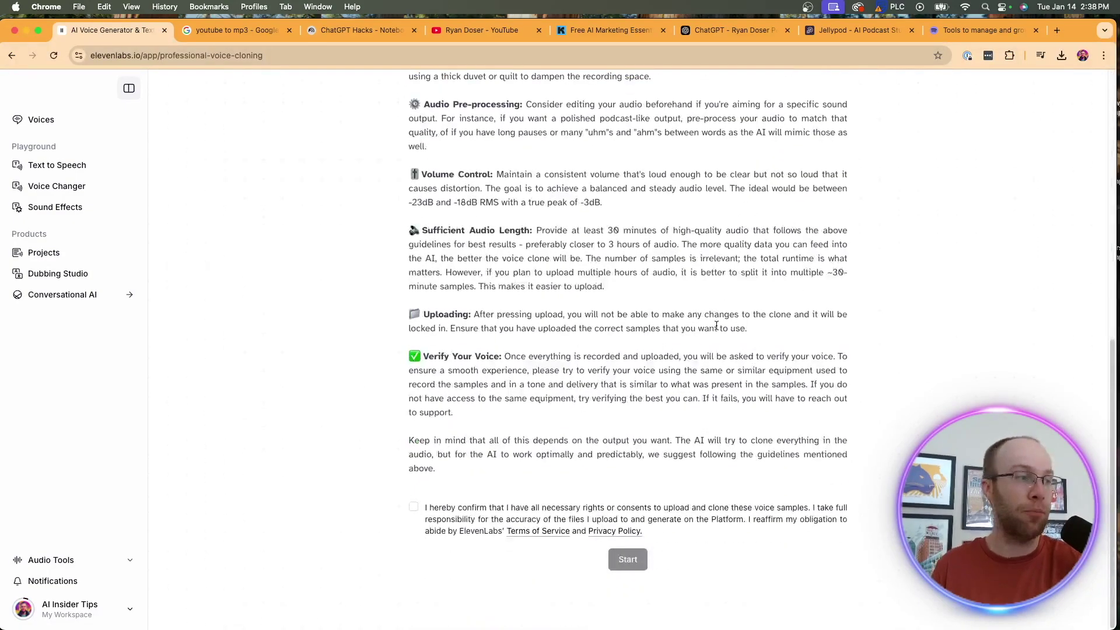
{"action": "left_click", "coordinate": [413, 517]}
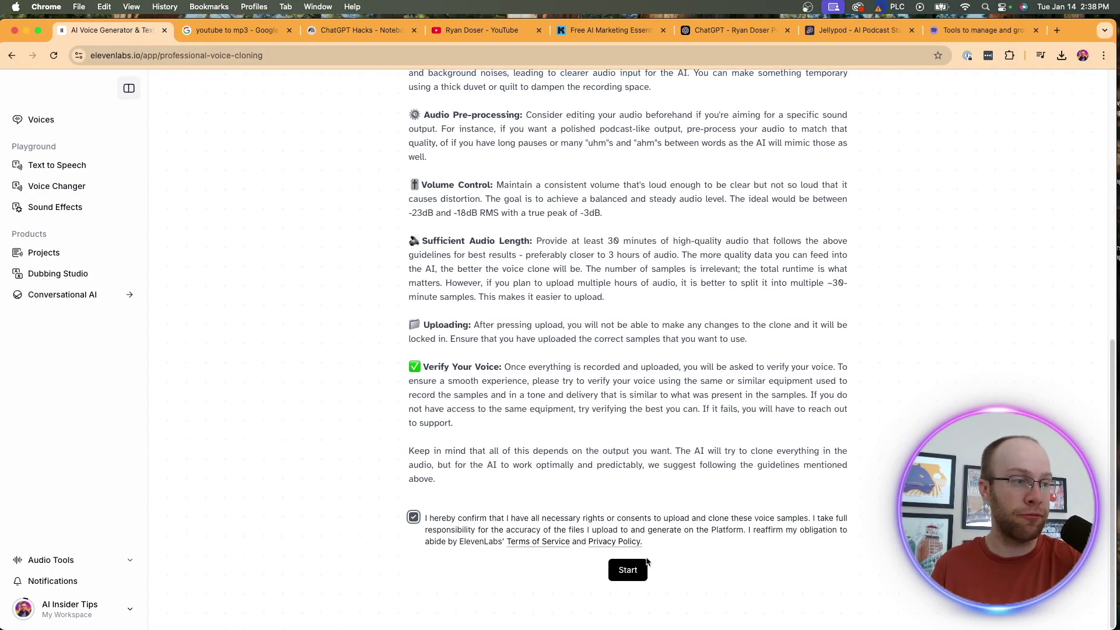
{"action": "left_click", "coordinate": [642, 568]}
{"action": "scroll", "coordinate": [884, 393], "scroll_direction": "up", "scroll_amount": 5}
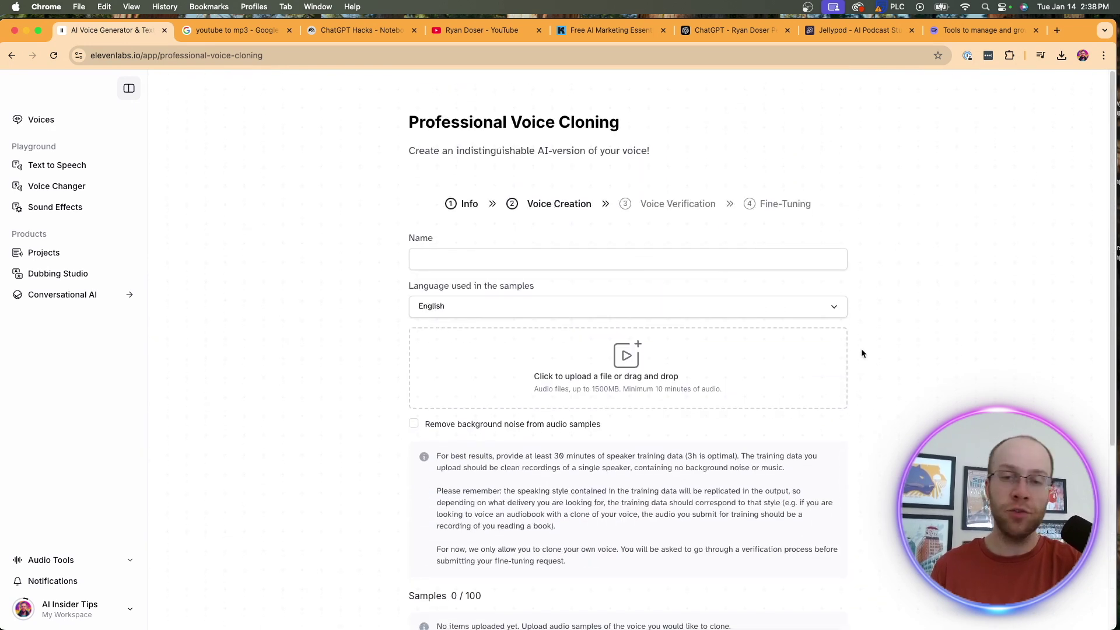
Name the clone with the creator's name plus 'AI Voice Clone' and keep English as the language
{"action": "left_click", "coordinate": [475, 269]}
{"action": "type", "text": "R"}
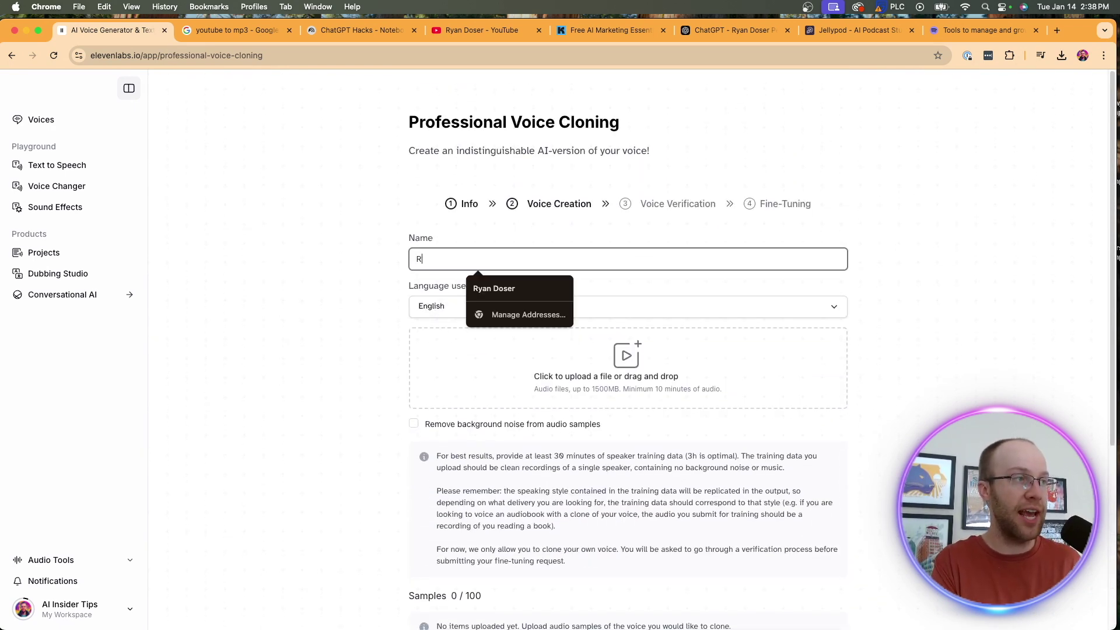
{"action": "type", "text": "yan Doser"}
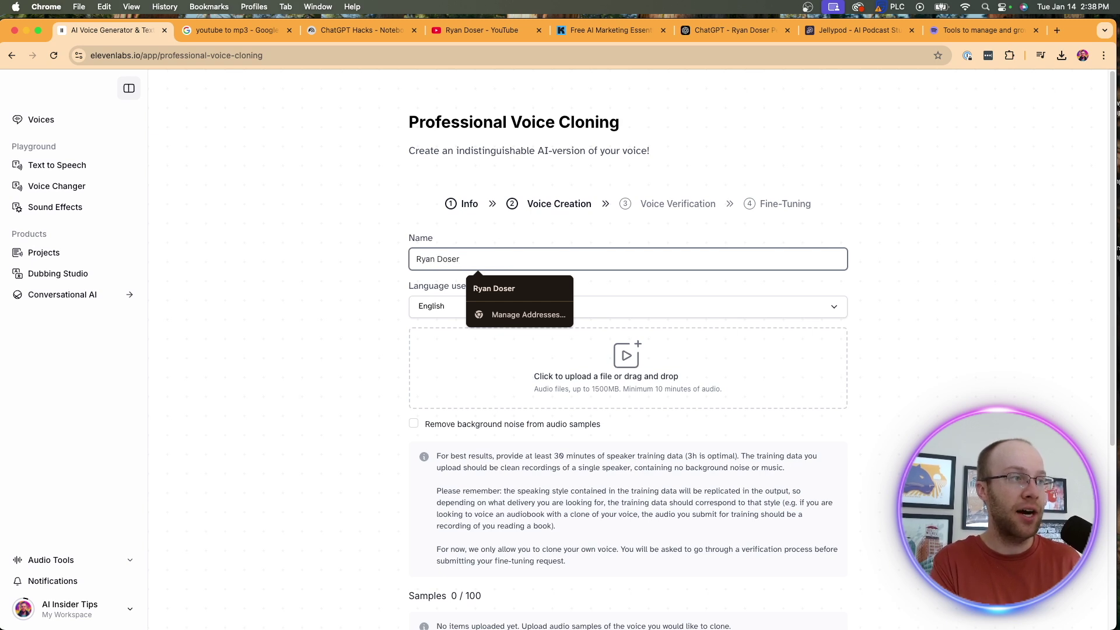
{"action": "type", "text": " AI Voice "}
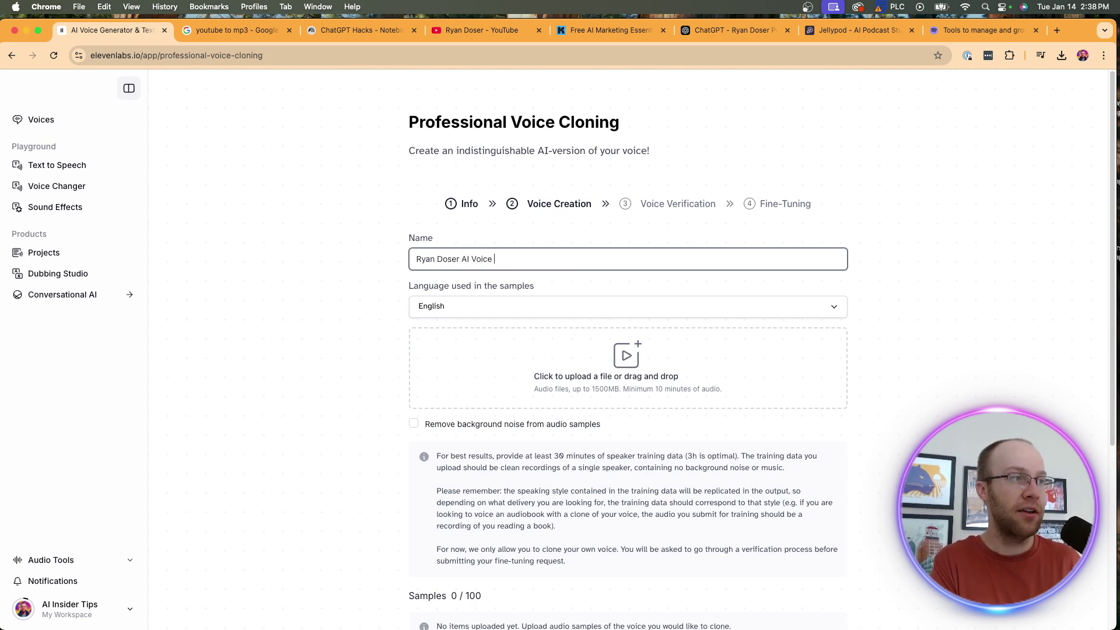
{"action": "type", "text": "Clone"}
{"action": "left_click", "coordinate": [940, 239]}
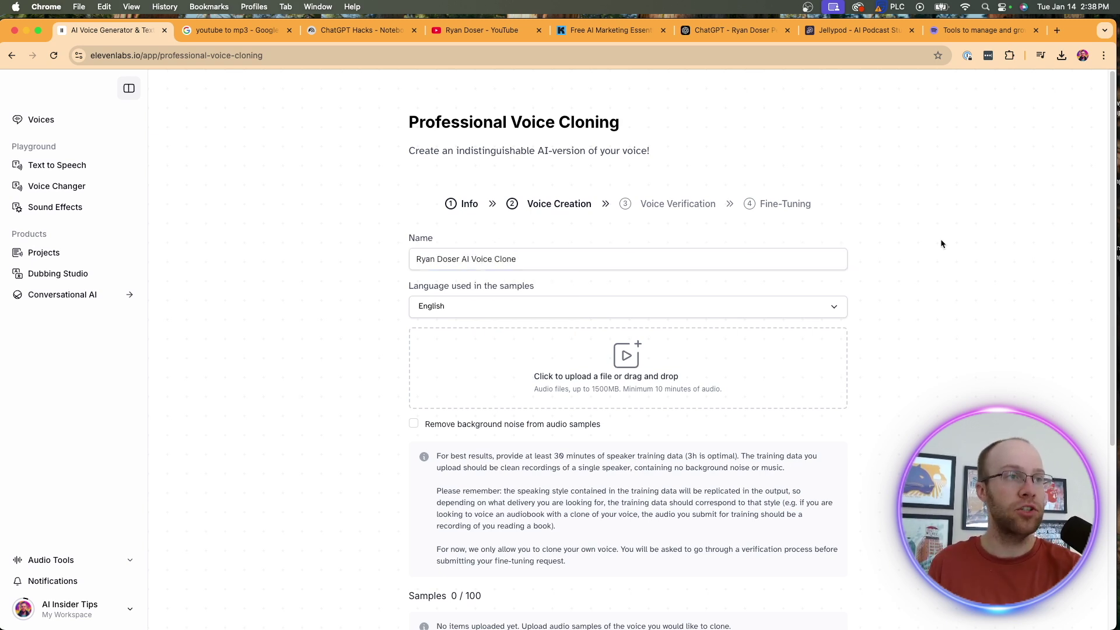
{"action": "left_click", "coordinate": [577, 310]}
{"action": "left_click", "coordinate": [347, 303]}
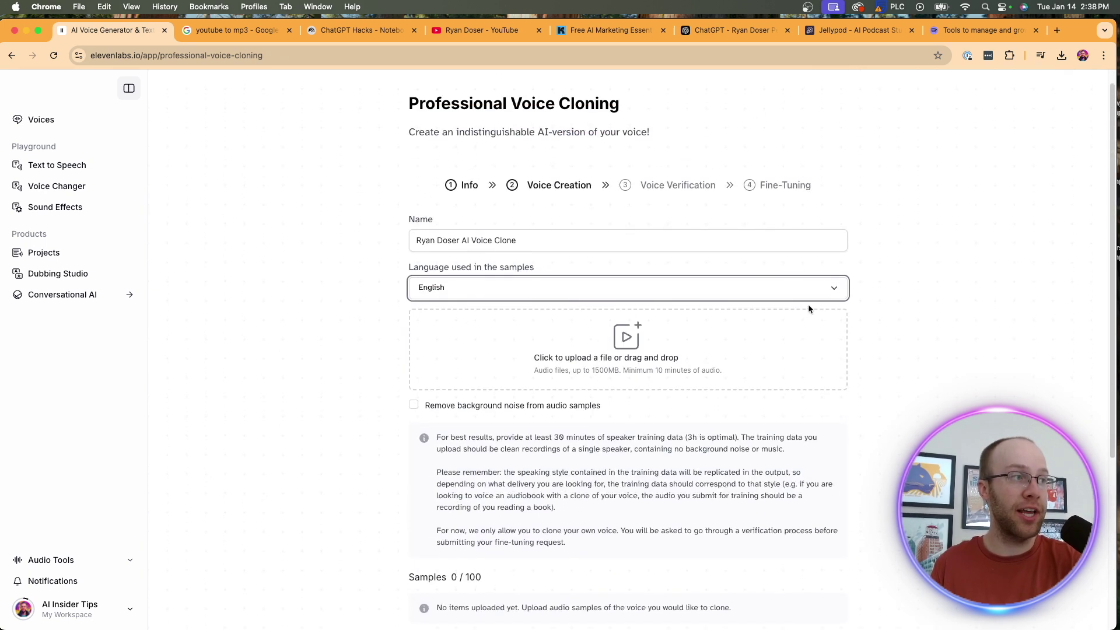
{"action": "scroll", "coordinate": [823, 309], "scroll_direction": "up", "scroll_amount": 1}
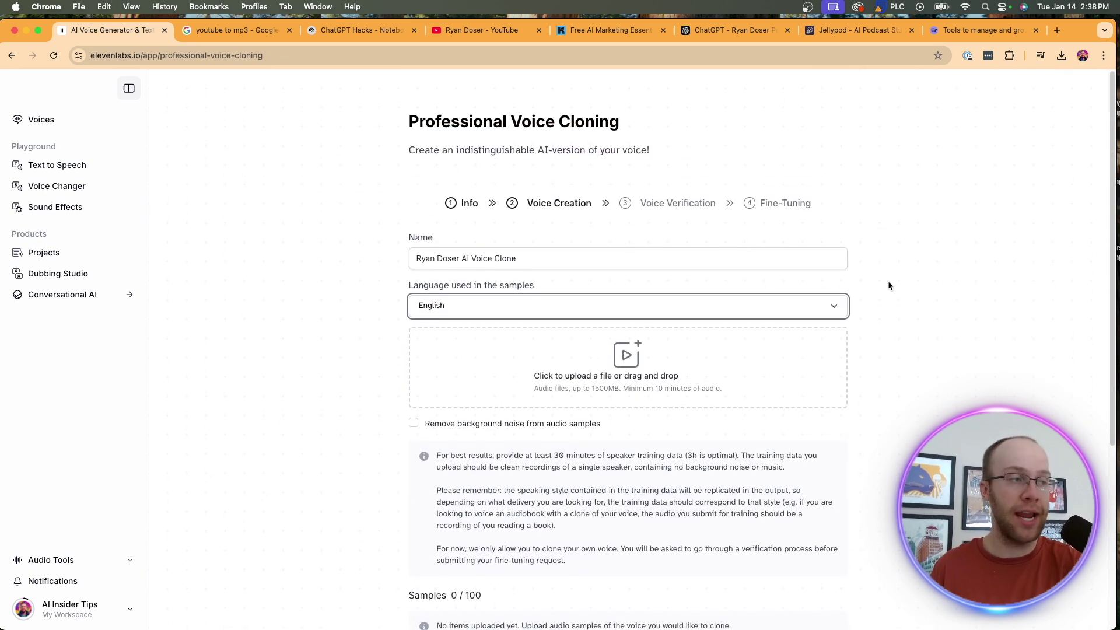
{"action": "scroll", "coordinate": [889, 285], "scroll_direction": "down", "scroll_amount": 3}
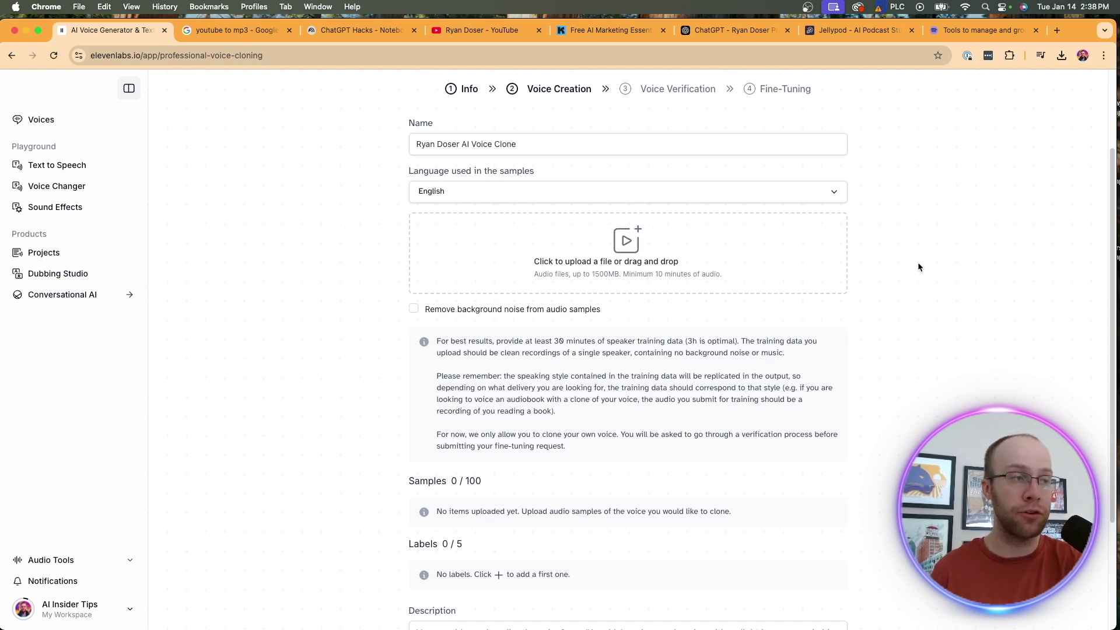
{"action": "left_click", "coordinate": [475, 30]}
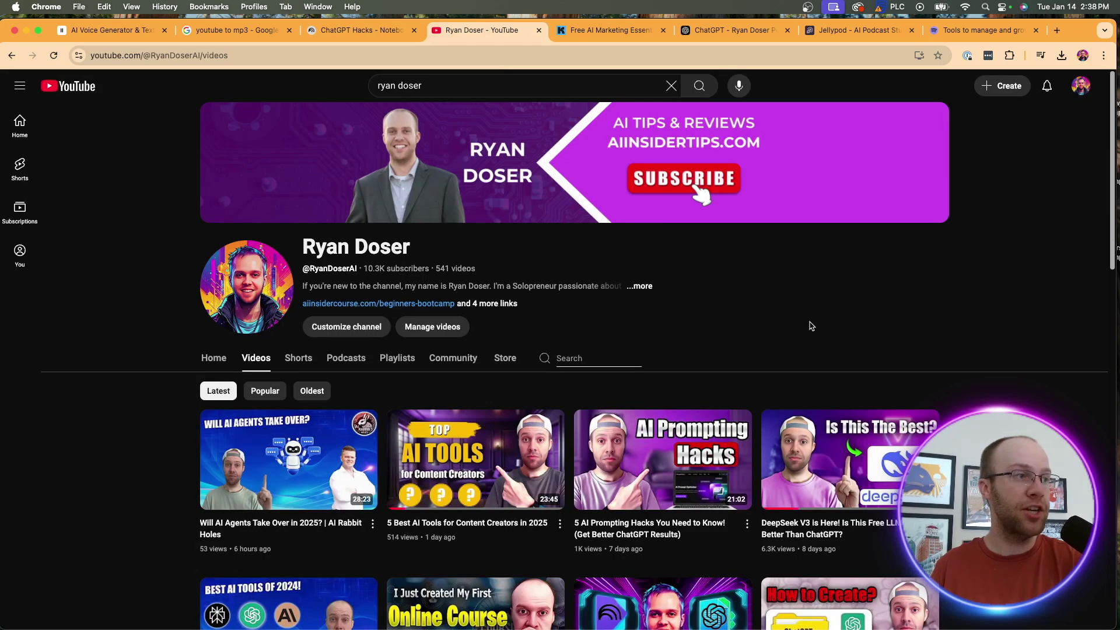
{"action": "scroll", "coordinate": [881, 315], "scroll_direction": "down", "scroll_amount": 3}
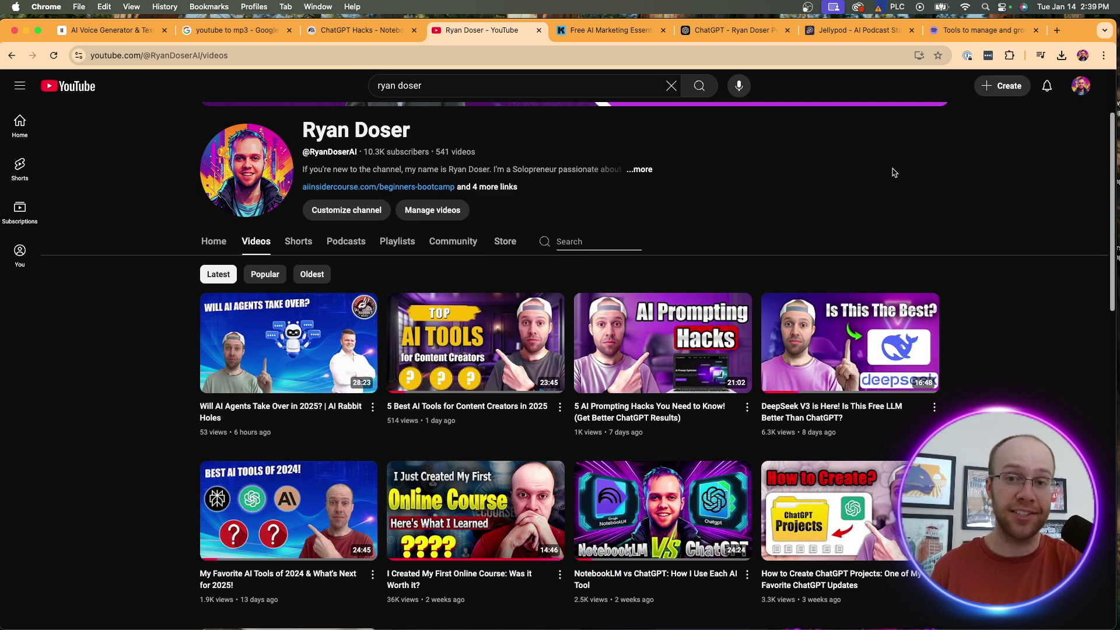
{"action": "left_click", "coordinate": [192, 21]}
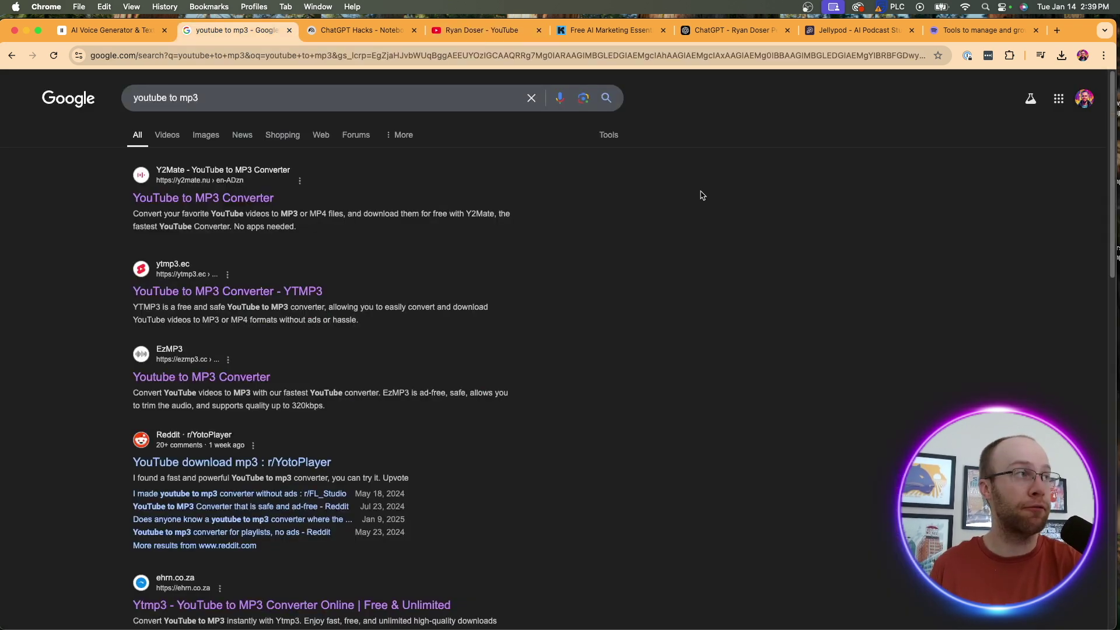
{"action": "left_click", "coordinate": [494, 36]}
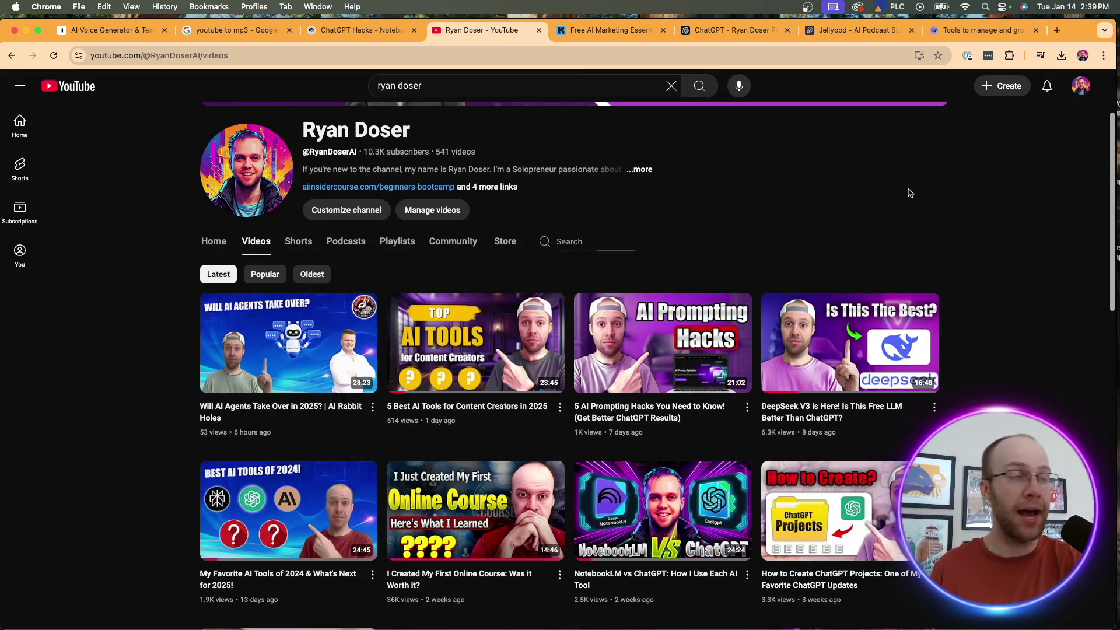
Drag three desktop video files into the clone's upload box as voice samples
{"action": "left_click", "coordinate": [77, 35]}
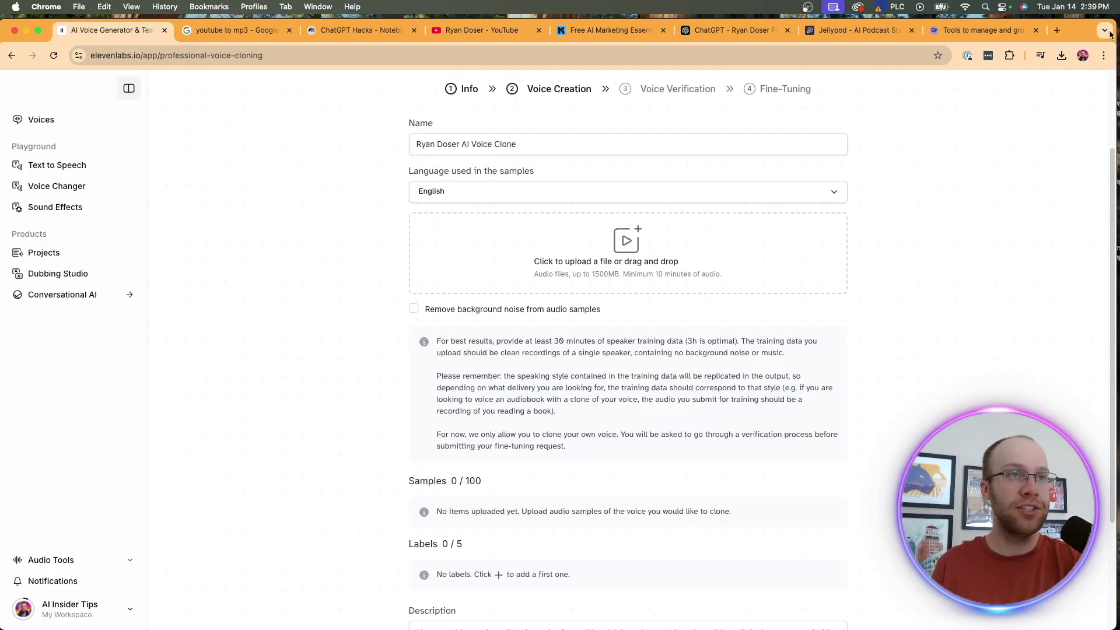
{"action": "mouse_move", "coordinate": [1082, 32]}
{"action": "left_mouse_down"}
{"action": "mouse_move", "coordinate": [1015, 32]}
{"action": "mouse_move", "coordinate": [1024, 30]}
{"action": "left_mouse_up"}
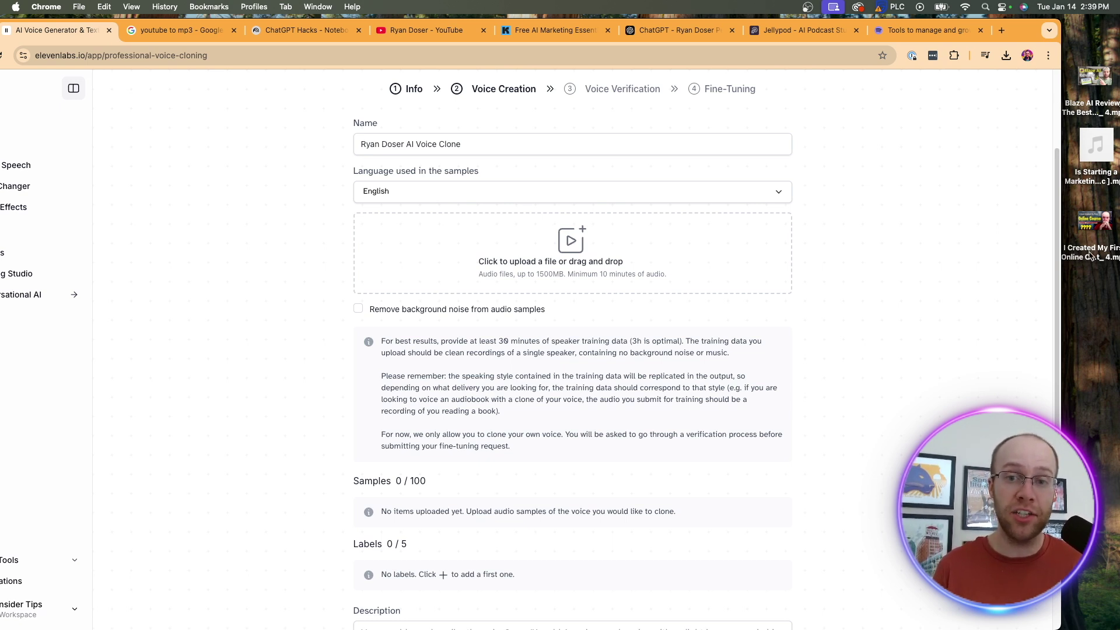
{"action": "left_click_drag", "start_coordinate": [1090, 256], "coordinate": [598, 274]}
{"action": "left_click_drag", "start_coordinate": [1029, 32], "coordinate": [1085, 36]}
{"action": "scroll", "coordinate": [506, 513], "scroll_direction": "down", "scroll_amount": 2}
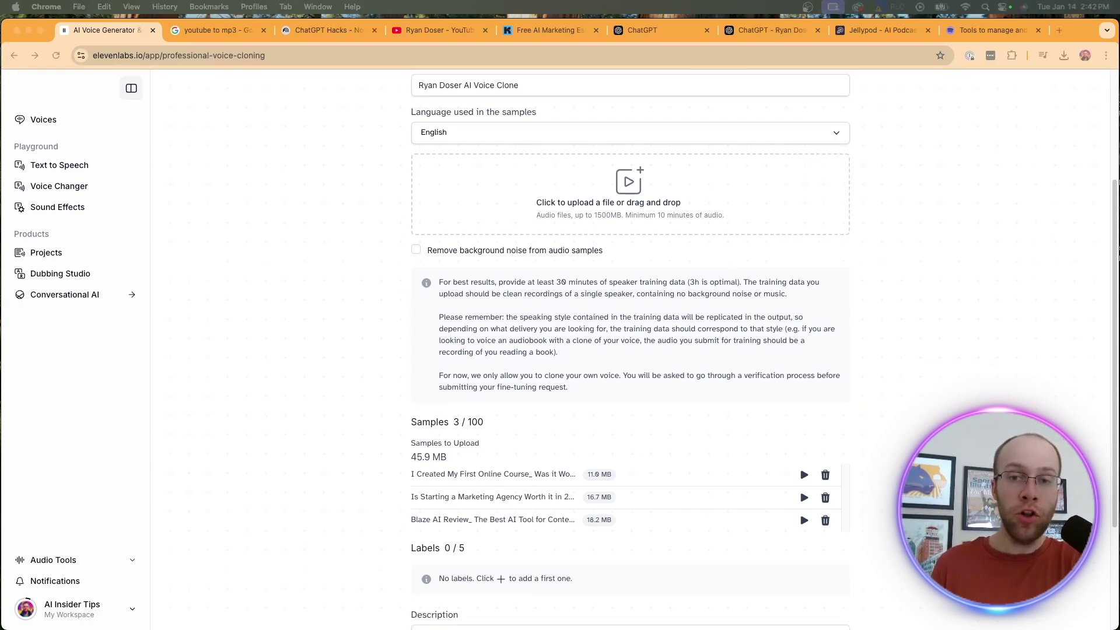
{"action": "scroll", "coordinate": [763, 425], "scroll_direction": "down", "scroll_amount": 1}
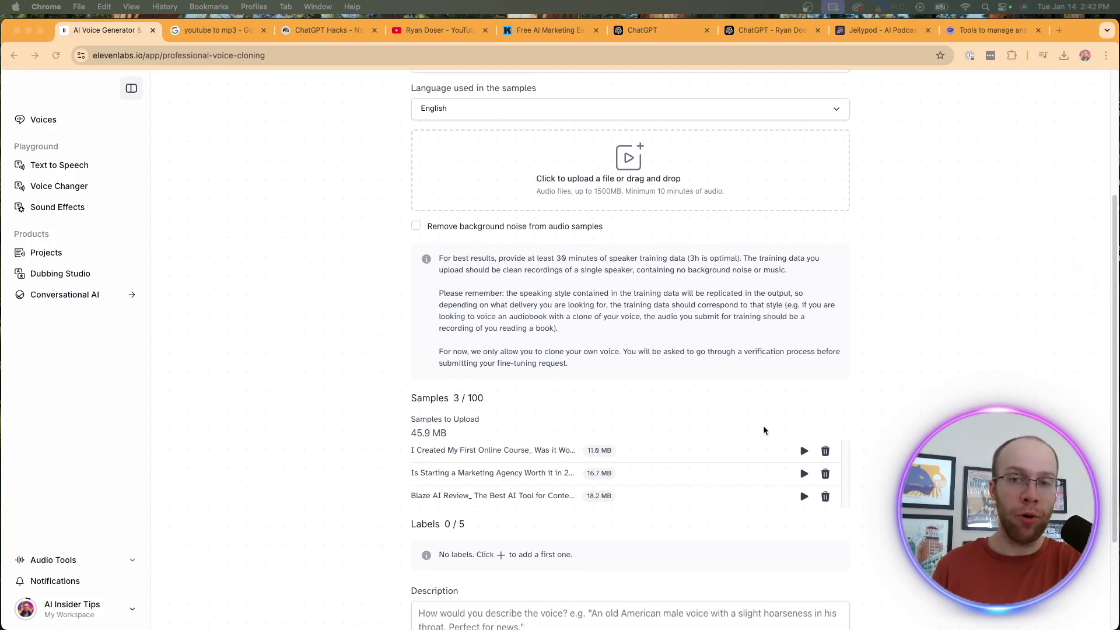
{"action": "scroll", "coordinate": [764, 430], "scroll_direction": "down", "scroll_amount": 3}
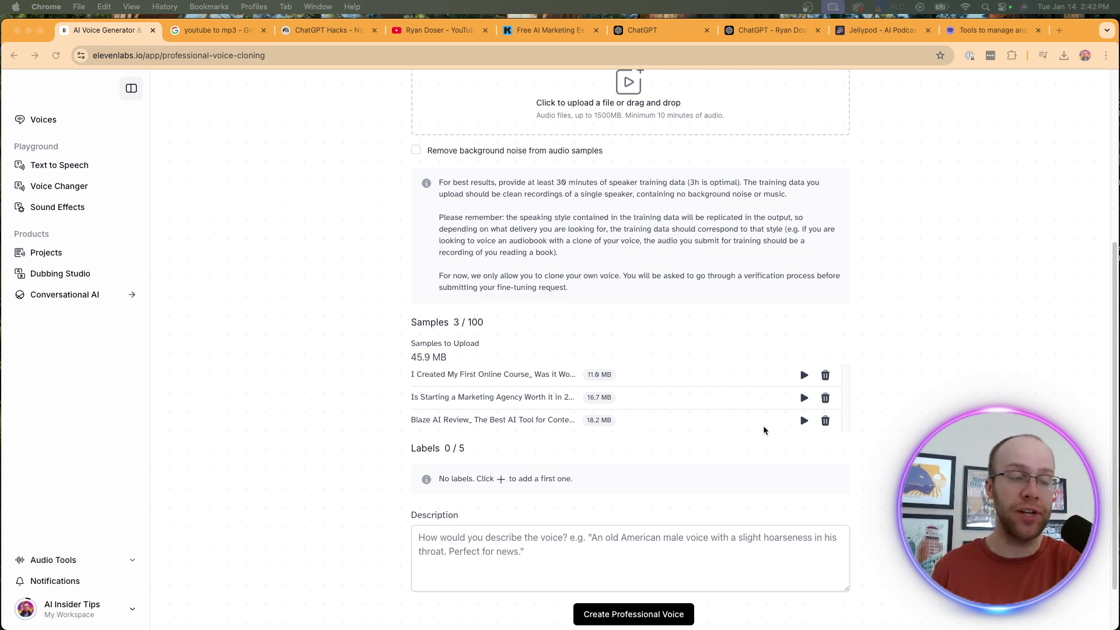
Put the cursor in the voice Description field, then bring up the personal-brand project in ChatGPT
{"action": "left_click", "coordinate": [868, 299]}
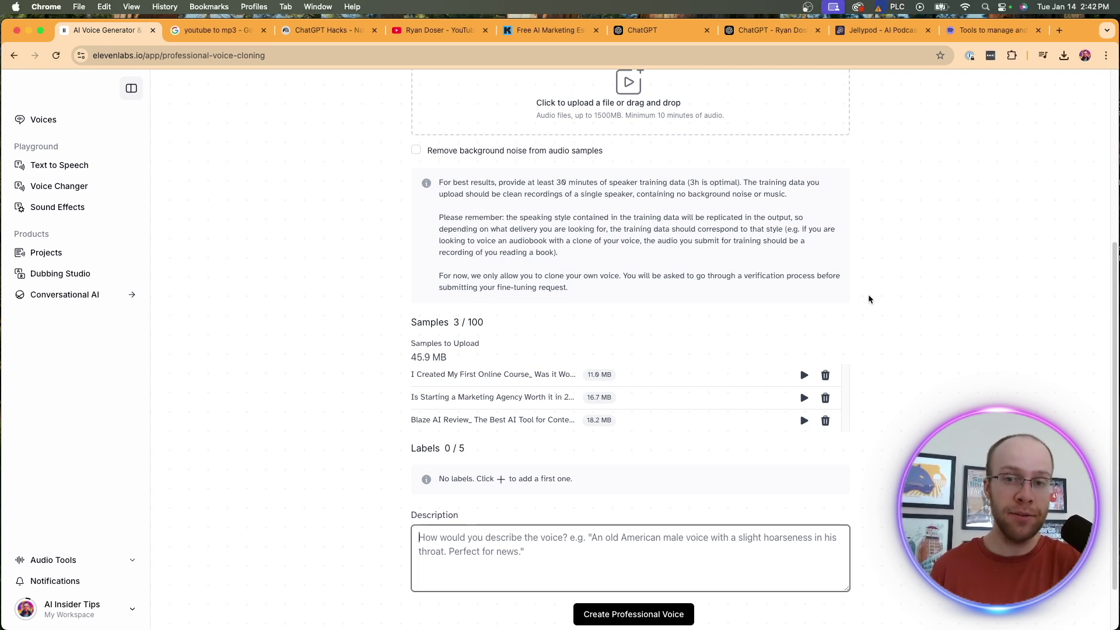
{"action": "scroll", "coordinate": [868, 299], "scroll_direction": "down", "scroll_amount": 2}
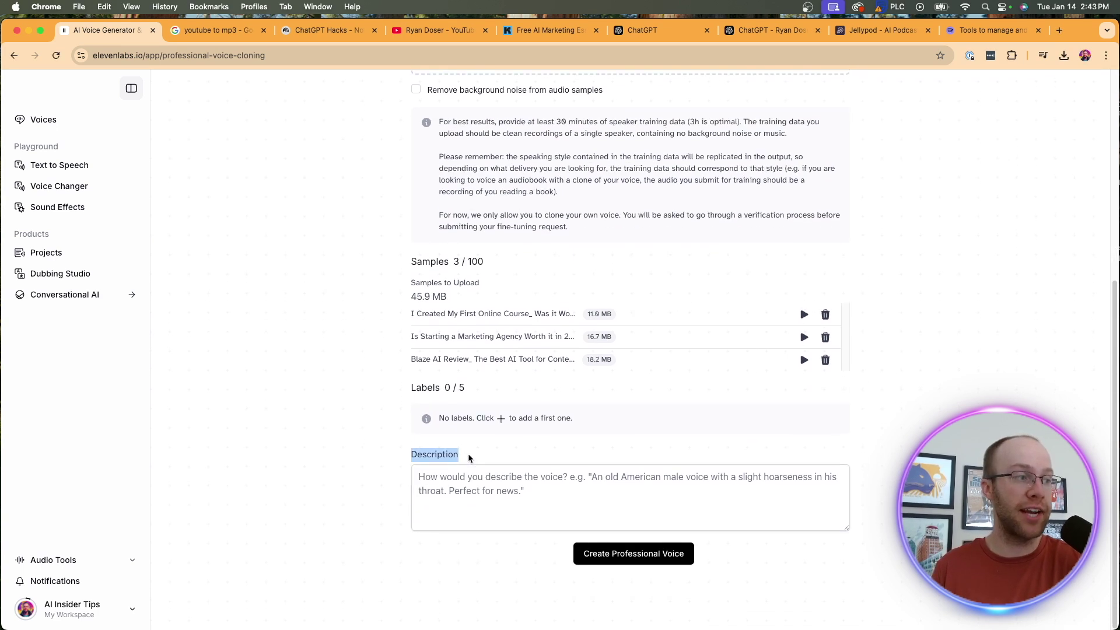
{"action": "left_click", "coordinate": [508, 477]}
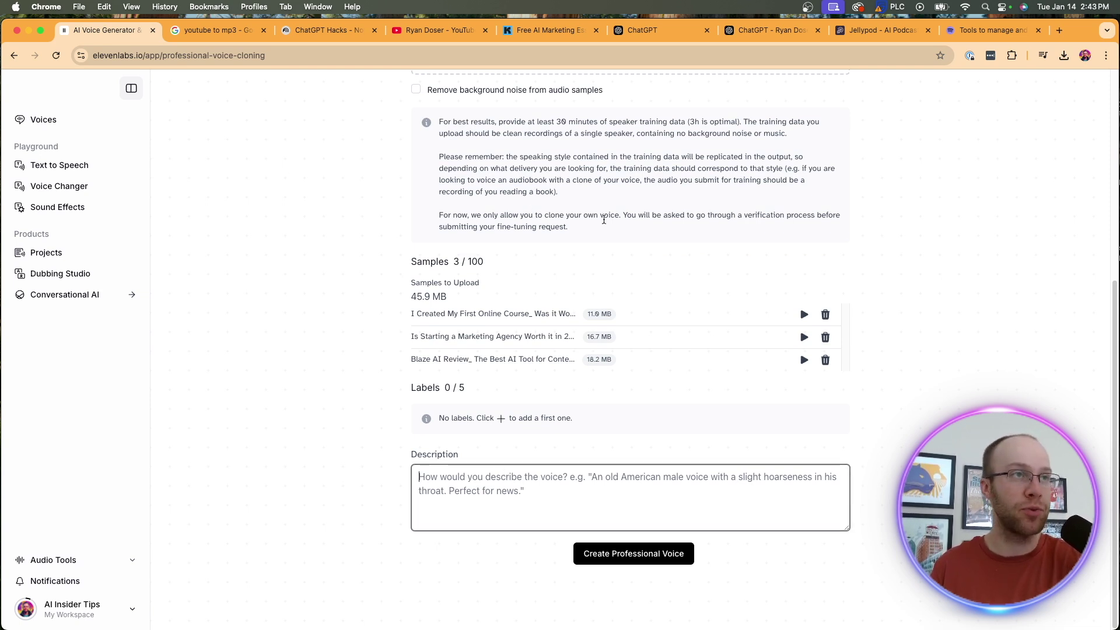
{"action": "left_click", "coordinate": [681, 33]}
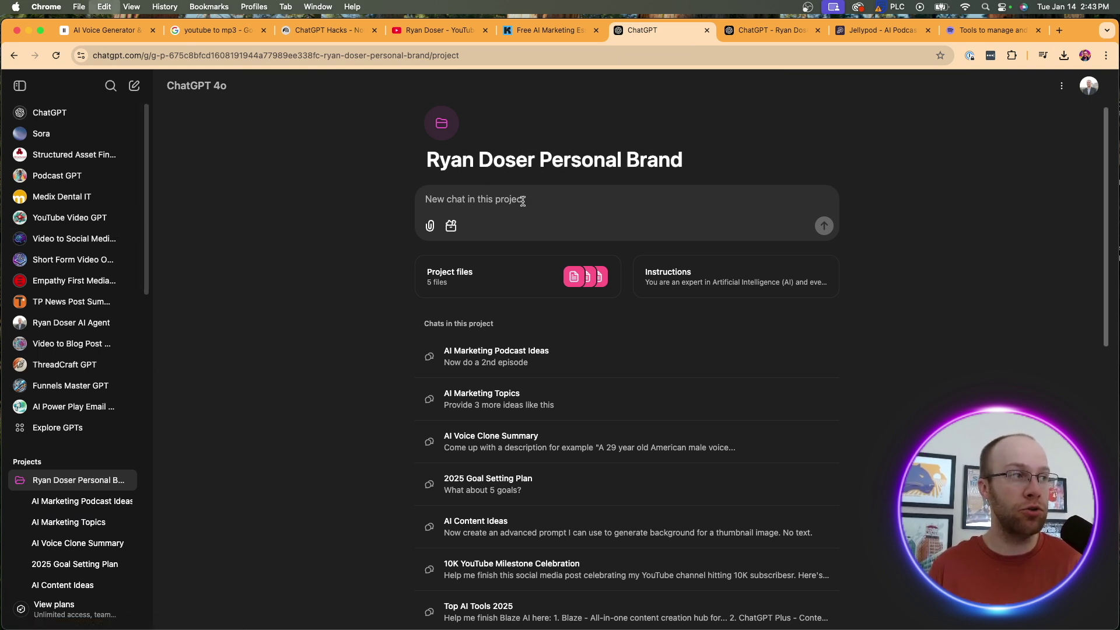
Paste and send a prompt asking ChatGPT for a two-sentence description of your voice
{"action": "type", "text": "I'm trying to create AI Voice clone and need your help. In 2 sentences can you describe my voice based on what you know about me?  Come up with a description for example \"A 29 year old American male voice..."}
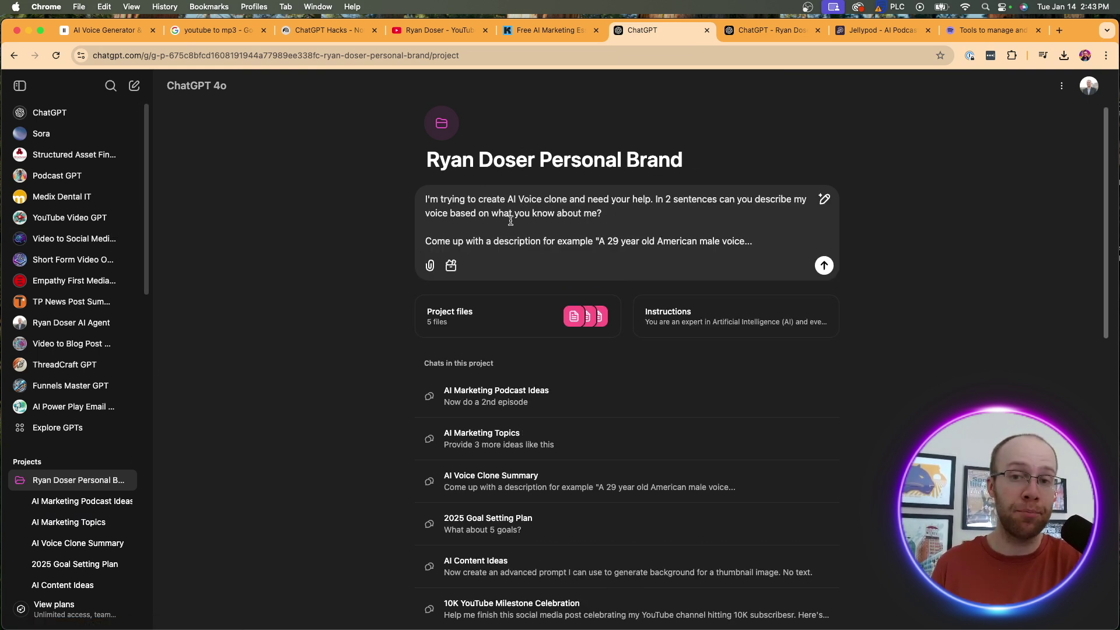
{"action": "mouse_move", "coordinate": [425, 199]}
{"action": "left_mouse_down"}
{"action": "mouse_move", "coordinate": [691, 201]}
{"action": "mouse_move", "coordinate": [688, 216]}
{"action": "left_mouse_up"}
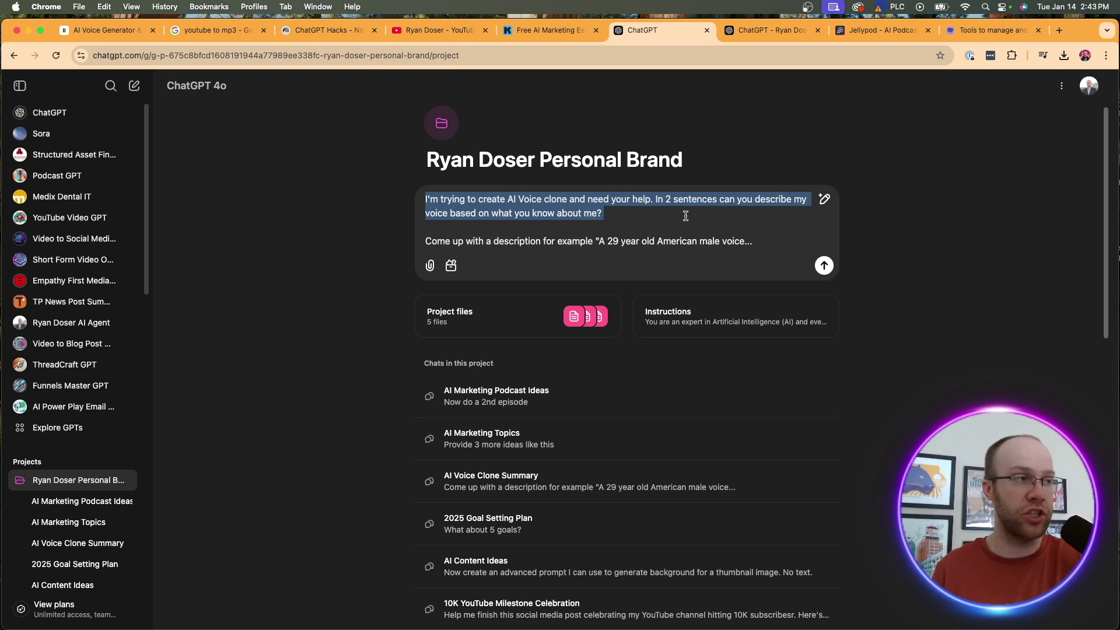
{"action": "left_click_drag", "start_coordinate": [425, 241], "coordinate": [593, 244]}
{"action": "left_click", "coordinate": [593, 243]}
{"action": "left_click_drag", "start_coordinate": [761, 242], "coordinate": [627, 242]}
{"action": "left_click", "coordinate": [626, 241]}
{"action": "key", "text": "Return"}
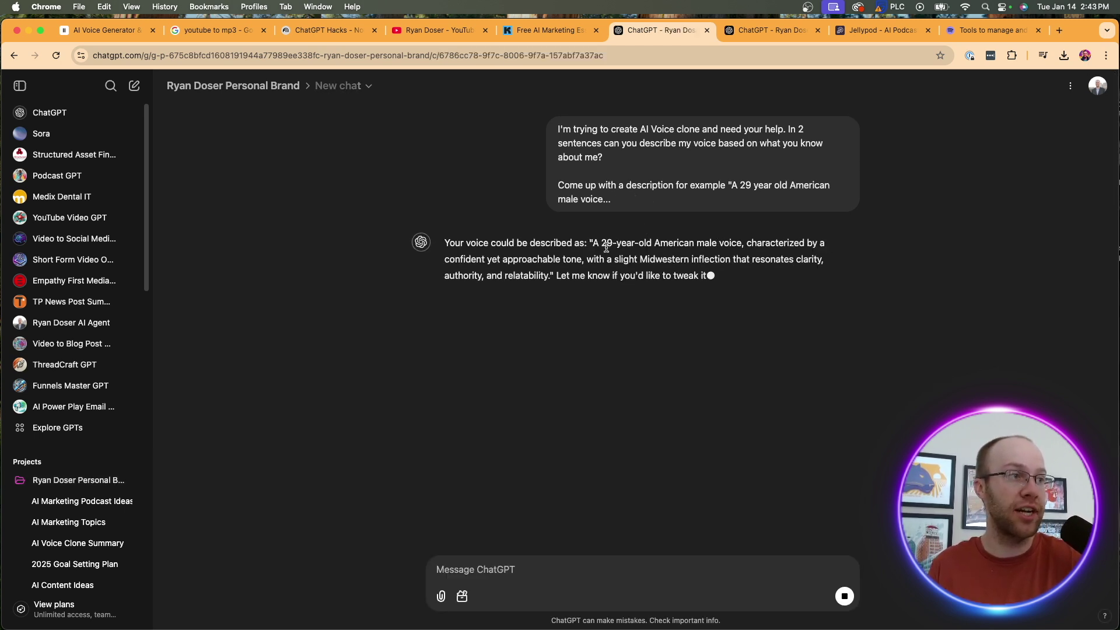
Copy ChatGPT's 29-year-old American male description into the ElevenLabs clone's Description field
{"action": "left_click_drag", "start_coordinate": [593, 244], "coordinate": [551, 276]}
{"action": "left_click", "coordinate": [552, 276]}
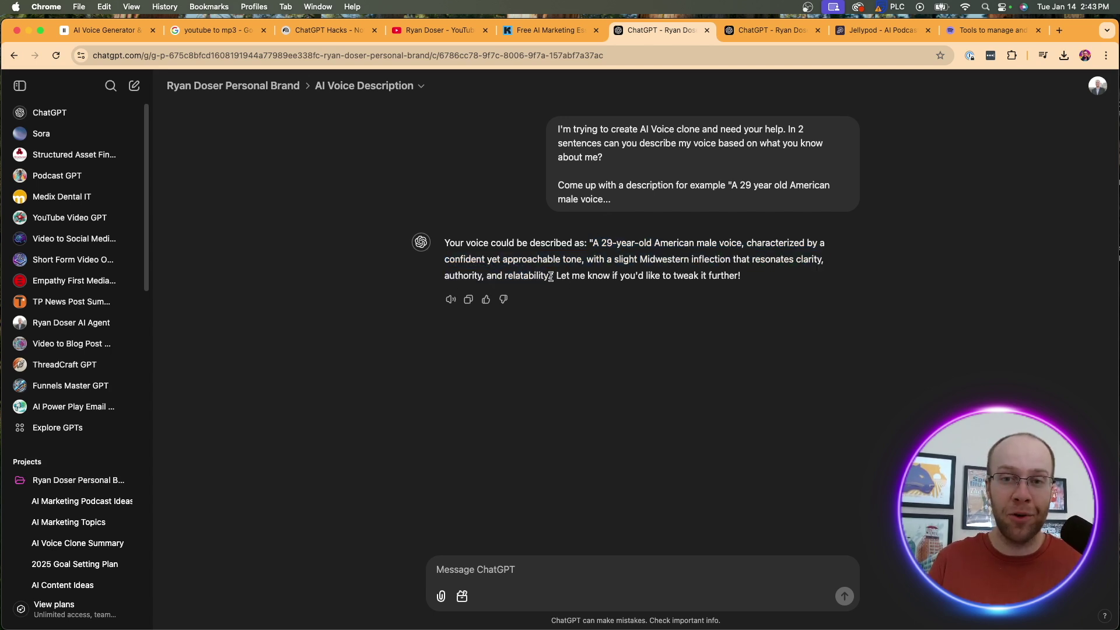
{"action": "left_click_drag", "start_coordinate": [550, 276], "coordinate": [593, 246]}
{"action": "key", "text": "super+c"}
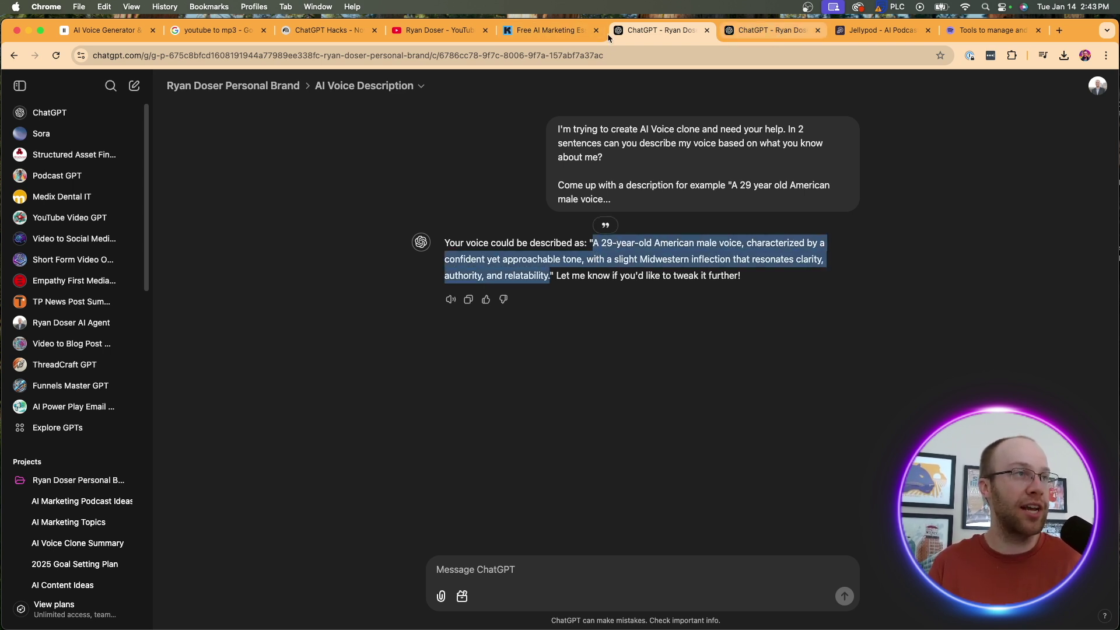
{"action": "left_click", "coordinate": [105, 30]}
{"action": "left_click", "coordinate": [537, 466]}
{"action": "key", "text": "super+v"}
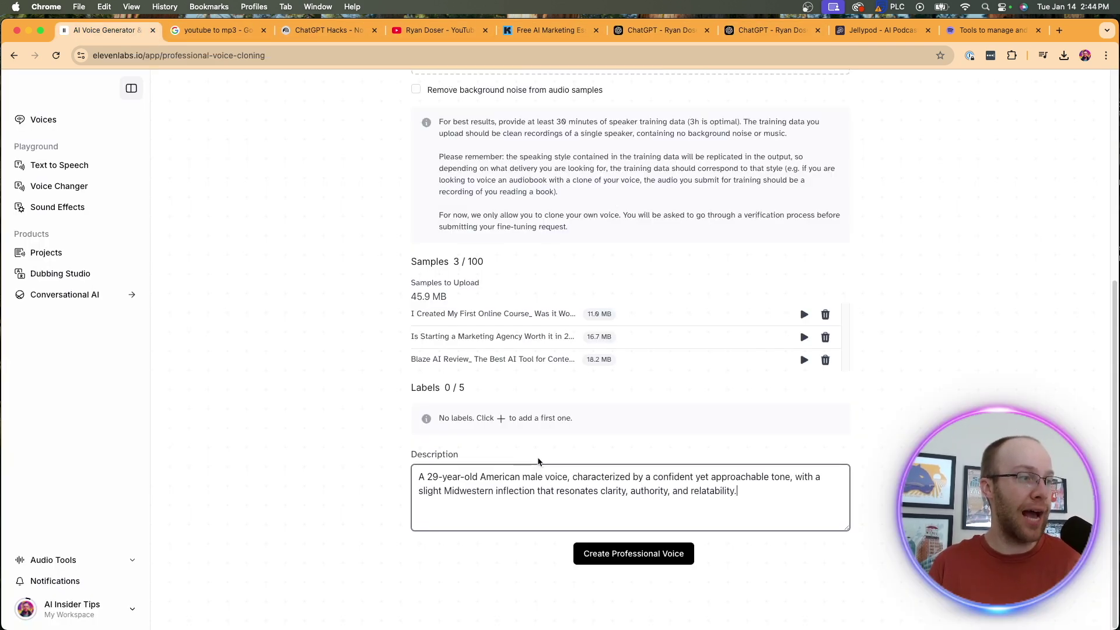
Create the professional voice, finish its verification, and continue past the fine-tuning duration notice
{"action": "left_click", "coordinate": [641, 555]}
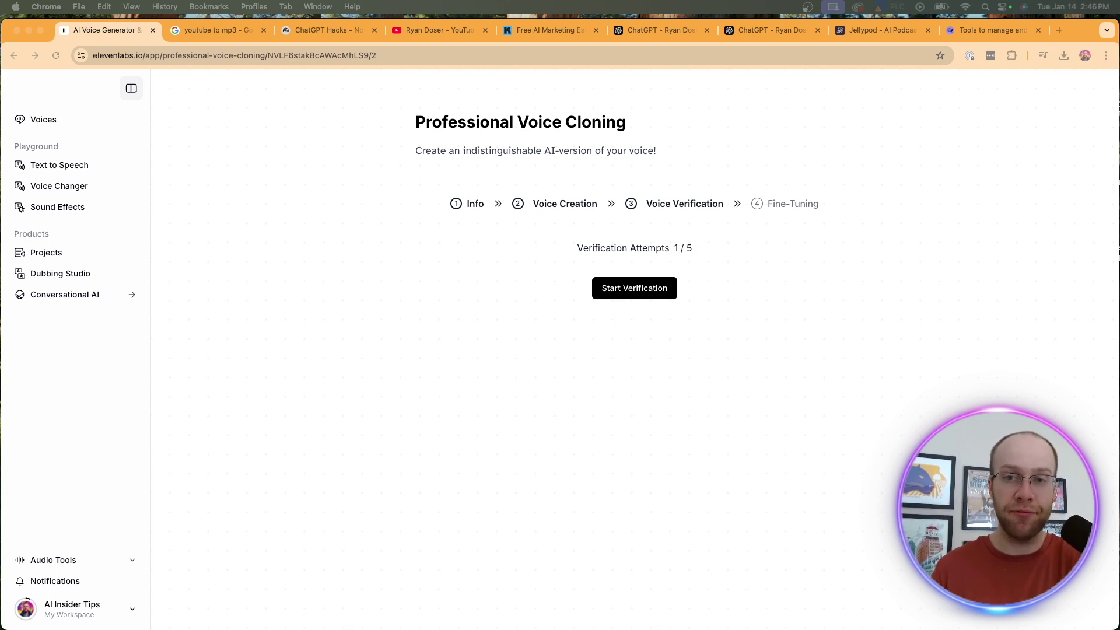
{"action": "key", "text": "super+Tab"}
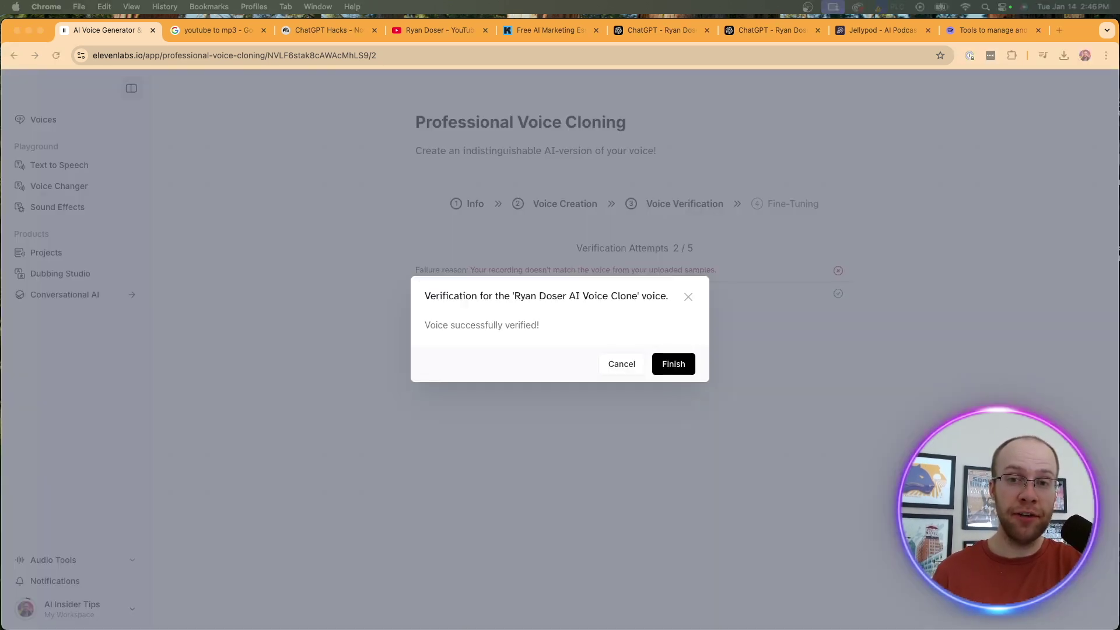
{"action": "left_click", "coordinate": [671, 365]}
{"action": "left_click", "coordinate": [672, 365]}
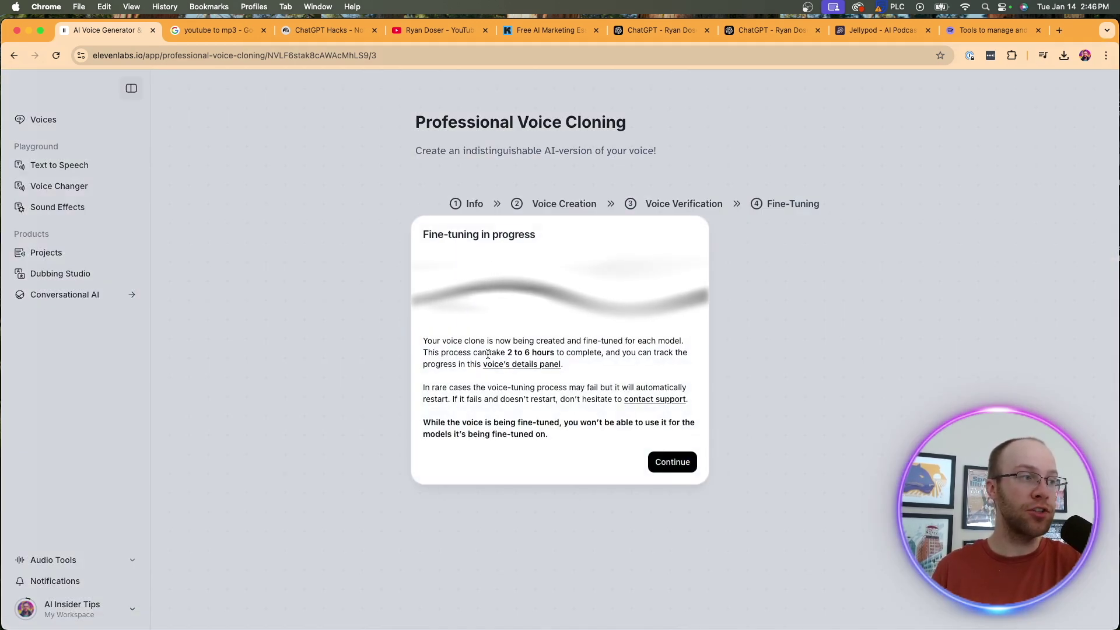
{"action": "left_click_drag", "start_coordinate": [488, 352], "coordinate": [554, 353]}
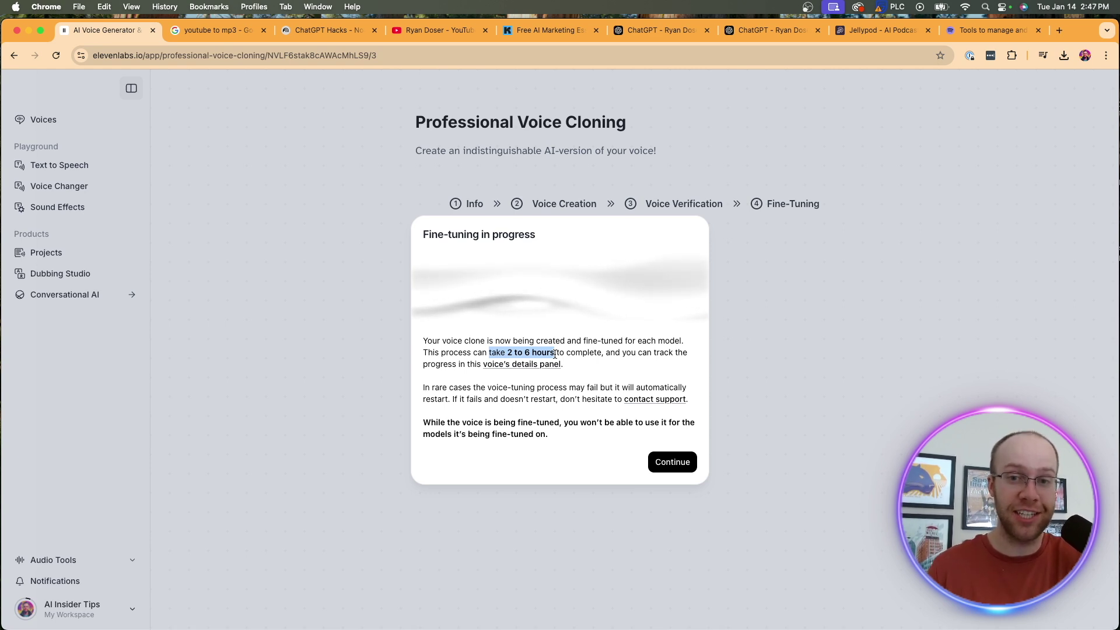
{"action": "left_click", "coordinate": [548, 353]}
{"action": "left_click", "coordinate": [672, 461]}
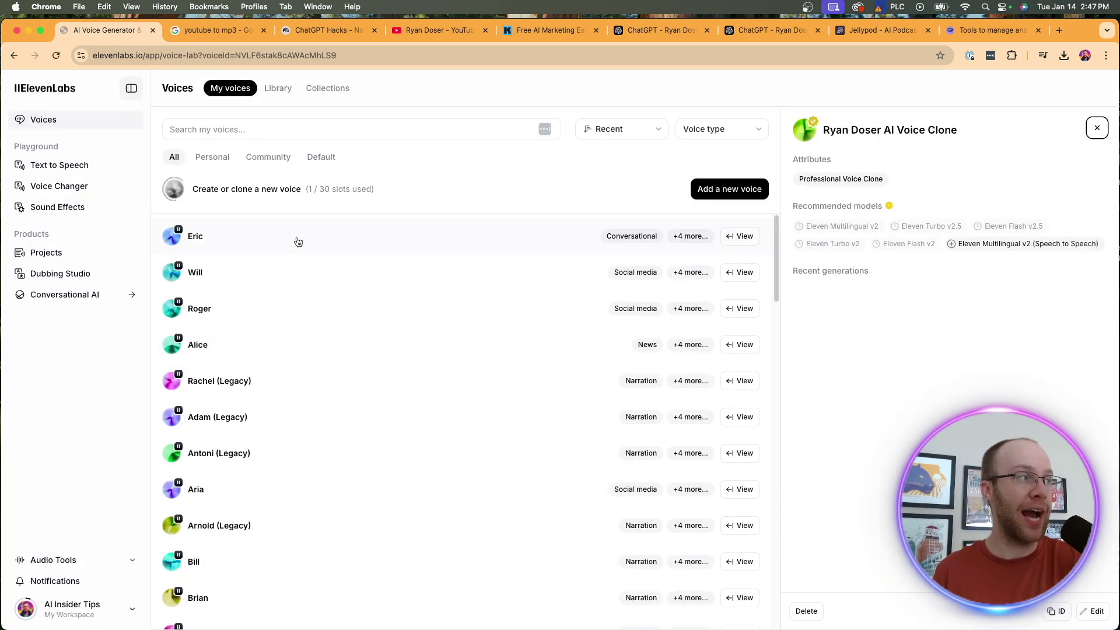
Filter My voices to the Personal tab so only the clone shows, then go to Projects
{"action": "left_click_drag", "start_coordinate": [956, 130], "coordinate": [809, 127]}
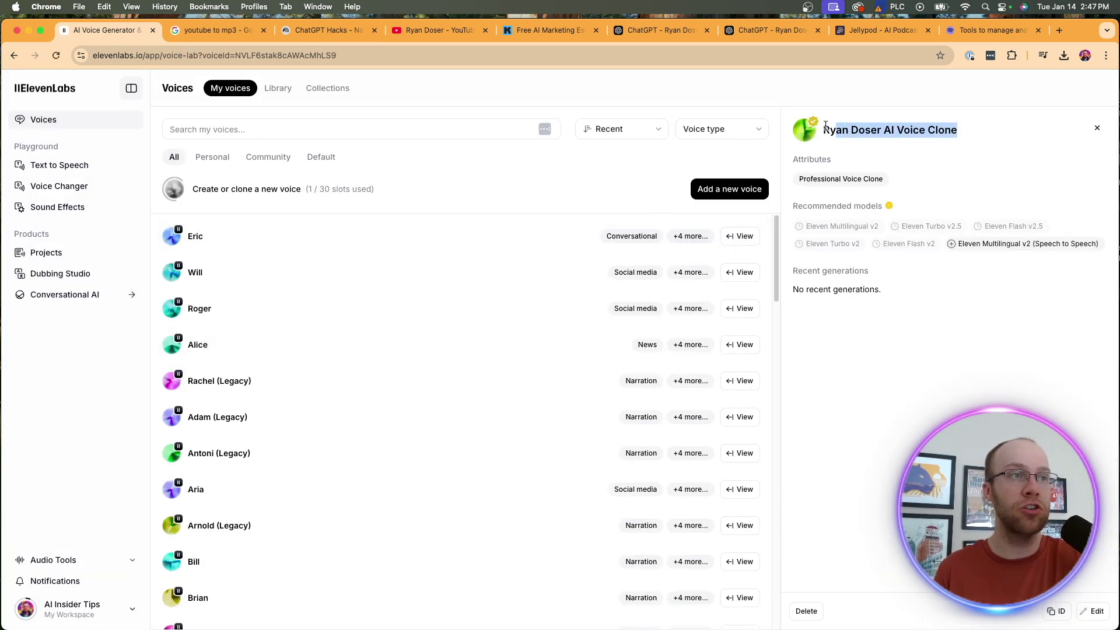
{"action": "left_click", "coordinate": [1015, 131]}
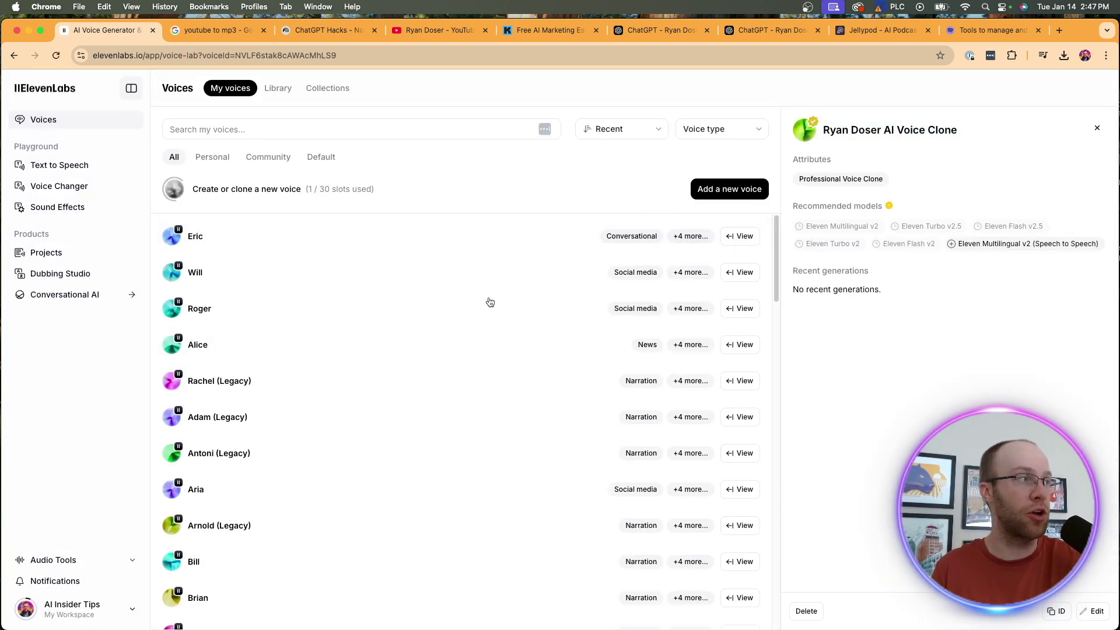
{"action": "left_click", "coordinate": [215, 163]}
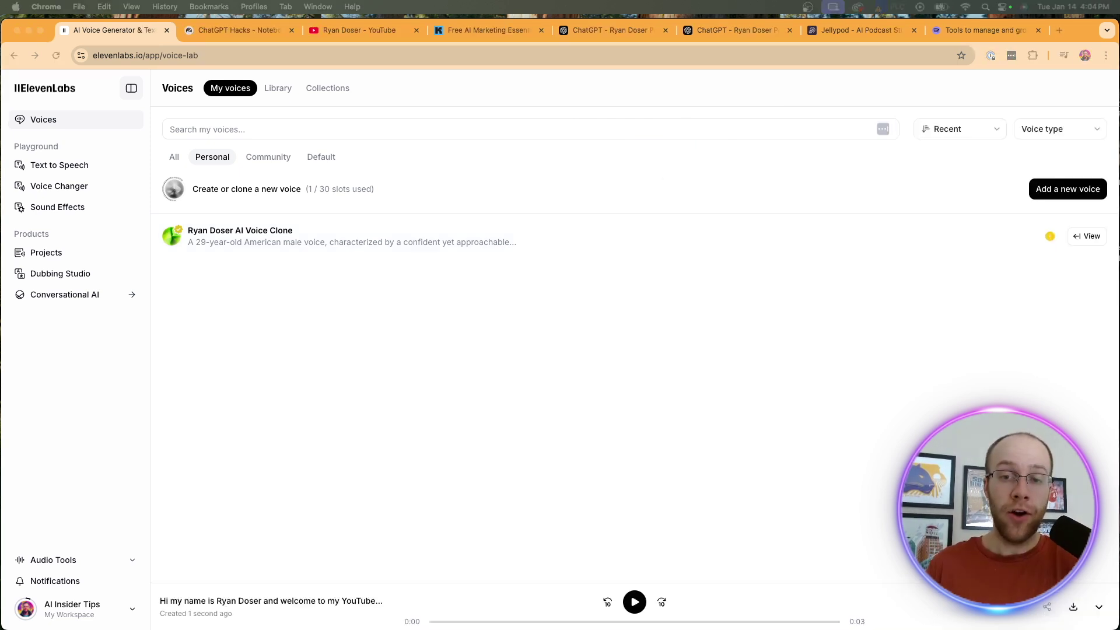
{"action": "left_click", "coordinate": [379, 310]}
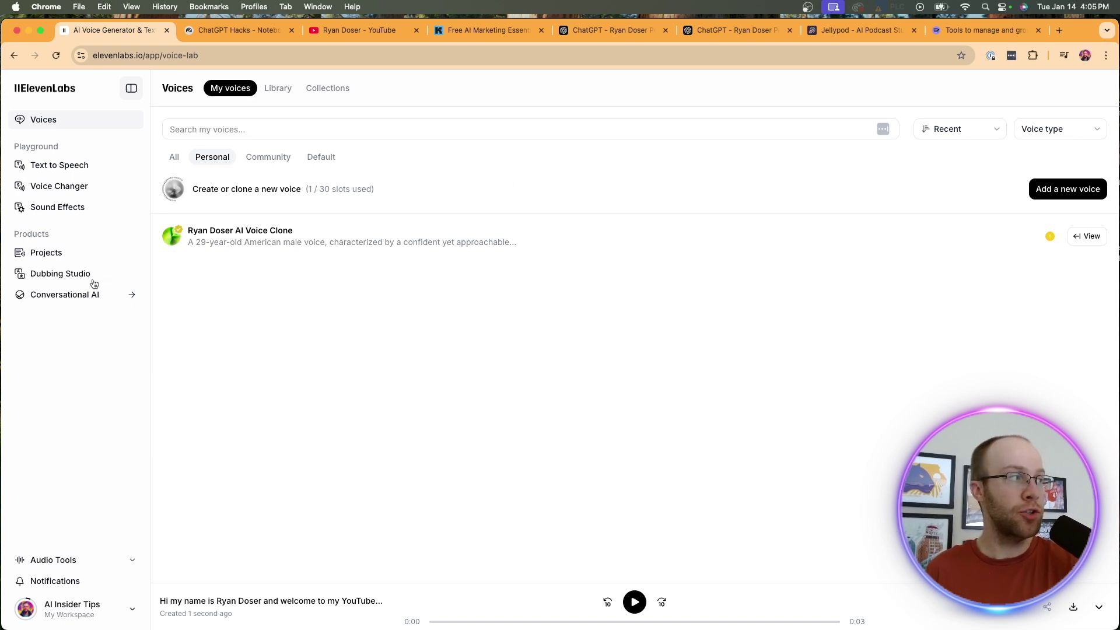
{"action": "left_click", "coordinate": [52, 259]}
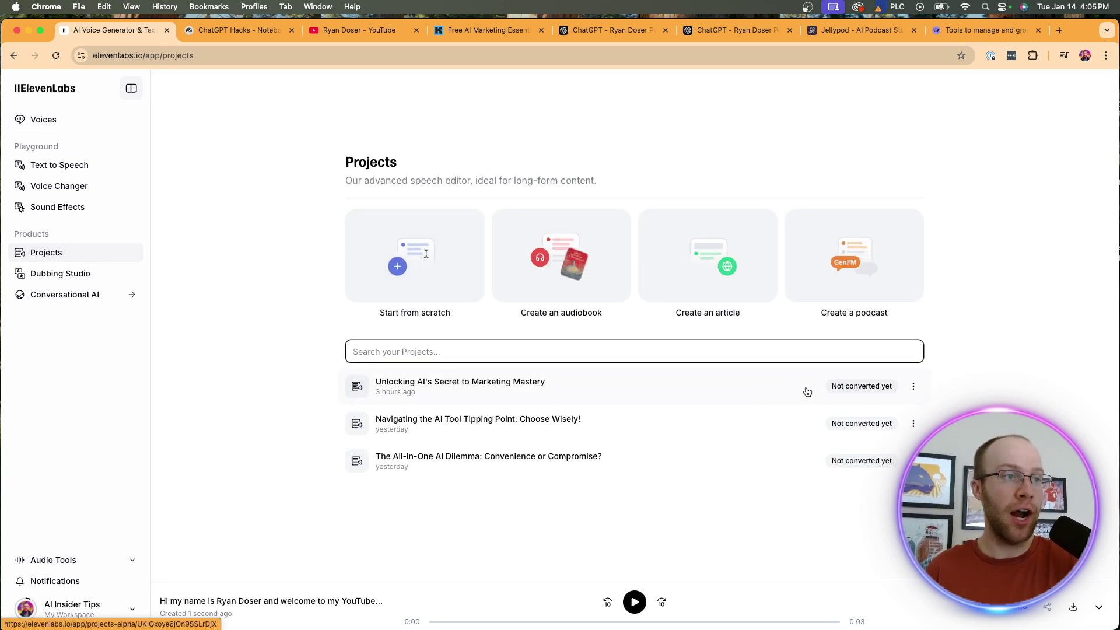
Start a new podcast with the personal voice clone as host and Eric as guest, importing from URL
{"action": "left_click", "coordinate": [886, 277]}
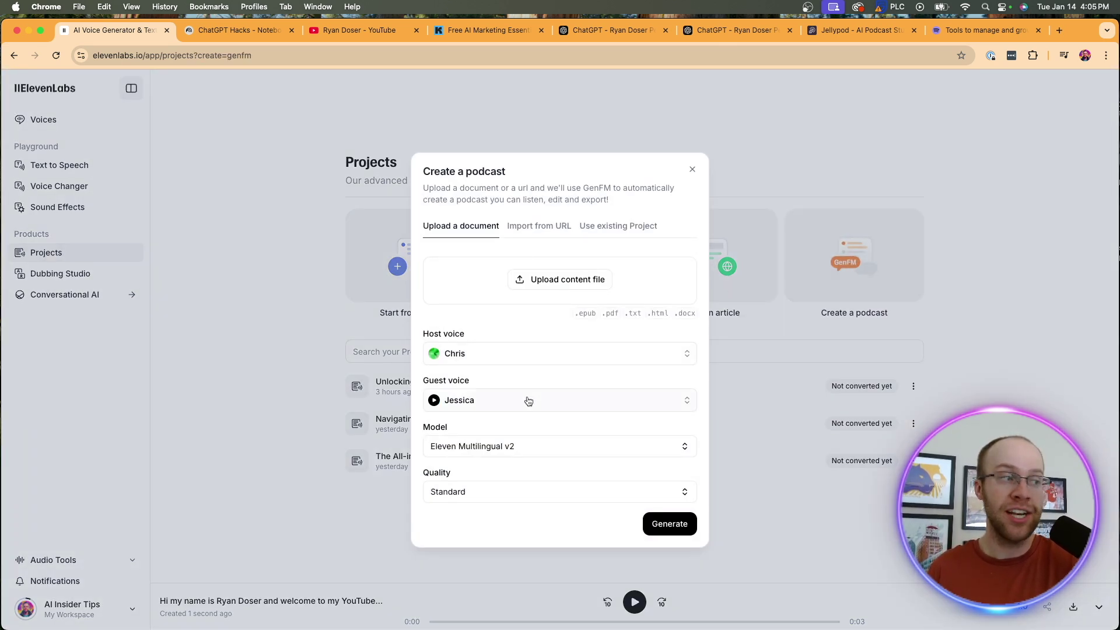
{"action": "left_click", "coordinate": [495, 356]}
{"action": "left_click", "coordinate": [495, 275]}
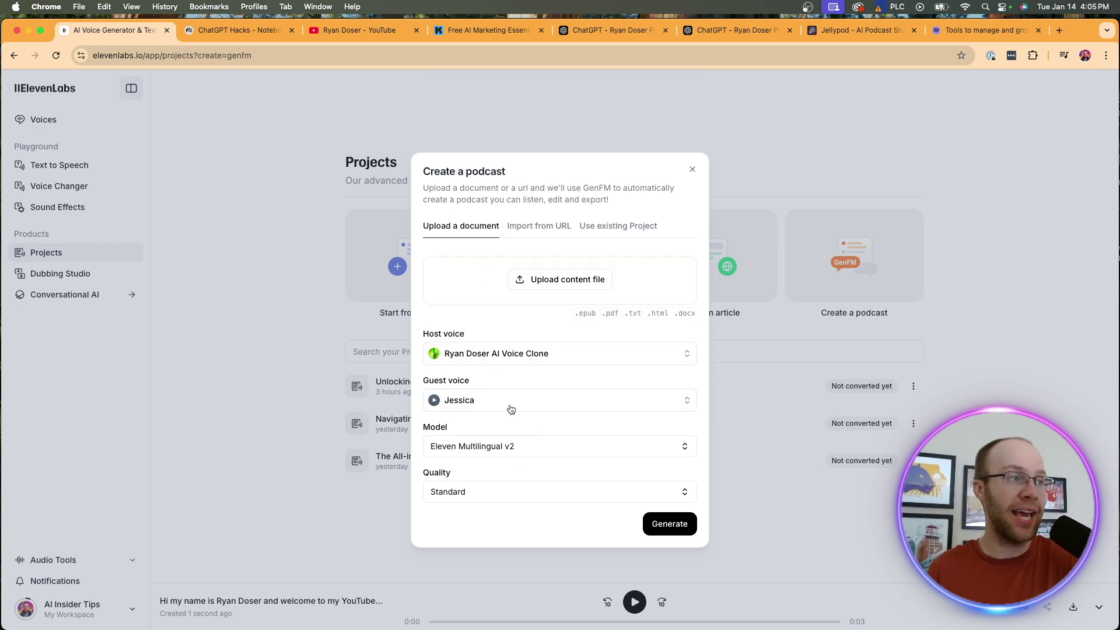
{"action": "left_click", "coordinate": [510, 401]}
{"action": "scroll", "coordinate": [537, 303], "scroll_direction": "down", "scroll_amount": 5}
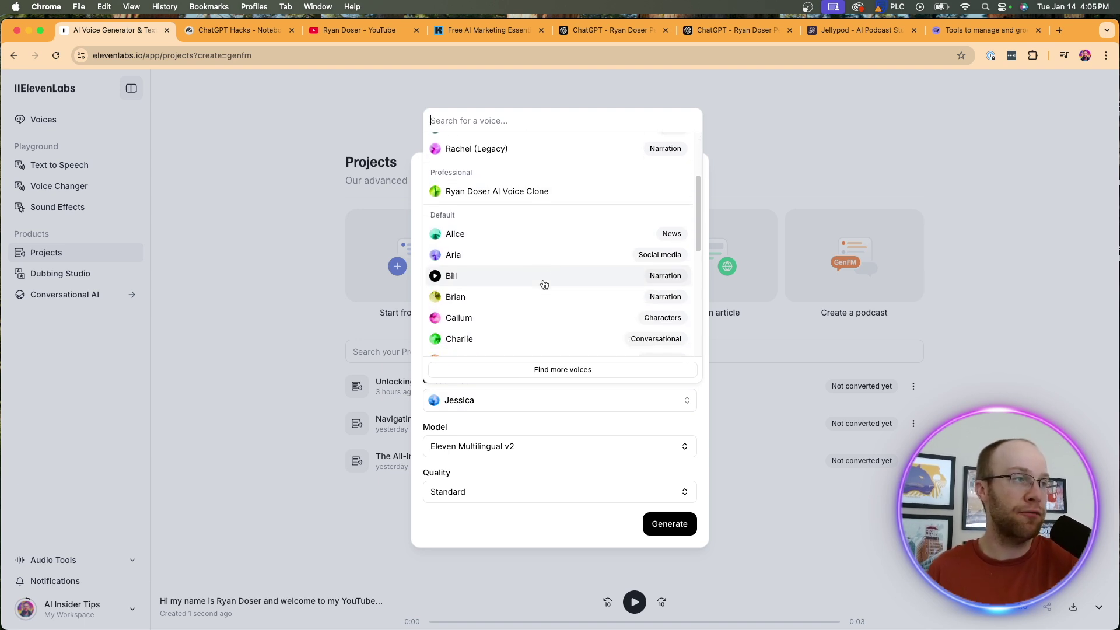
{"action": "scroll", "coordinate": [543, 280], "scroll_direction": "up", "scroll_amount": 3}
{"action": "scroll", "coordinate": [543, 282], "scroll_direction": "up", "scroll_amount": 2}
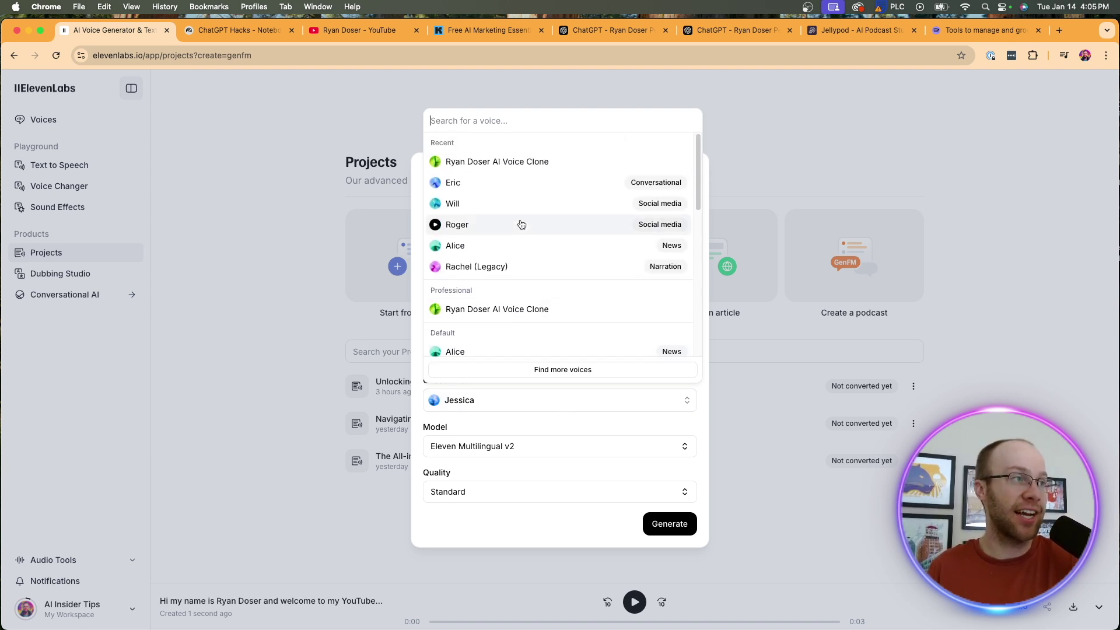
{"action": "left_click", "coordinate": [507, 186]}
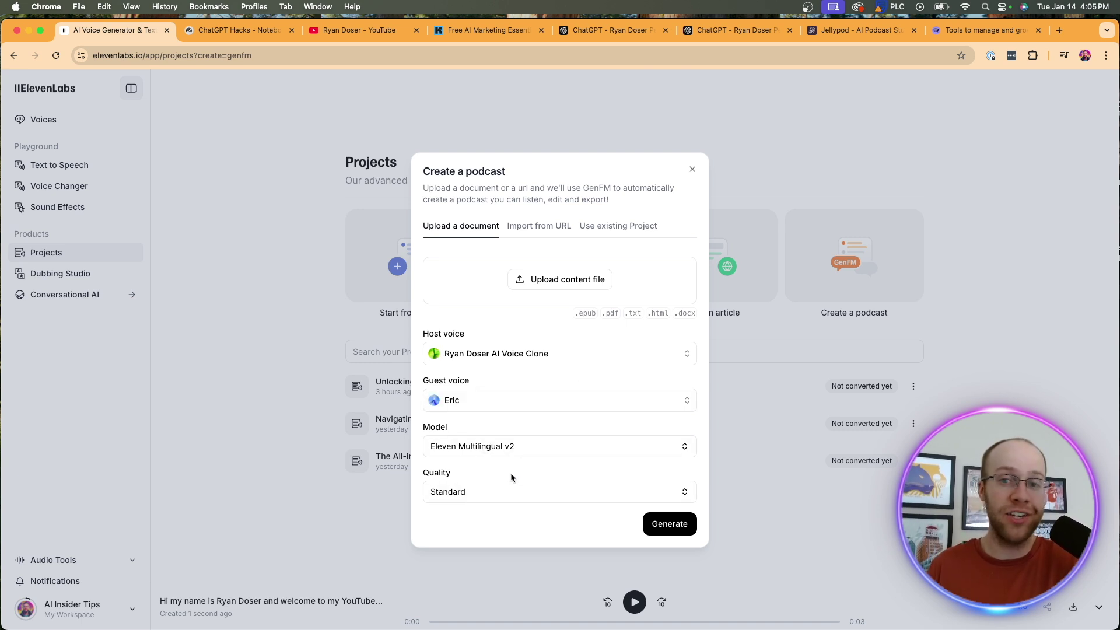
{"action": "left_click", "coordinate": [557, 232]}
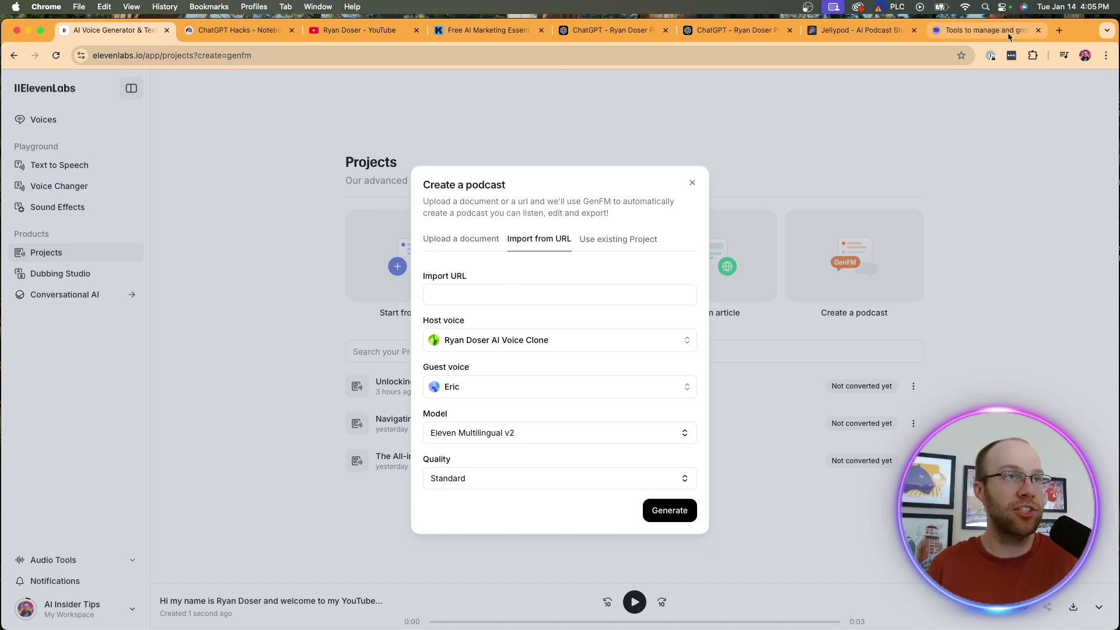
Open the AI Marketing Essentials Guide page in a new tab and copy its web address
{"action": "left_click", "coordinate": [1057, 32]}
{"action": "type", "text": "ai m"}
{"action": "left_click", "coordinate": [336, 103]}
{"action": "left_click", "coordinate": [334, 56]}
{"action": "key", "text": "super+c"}
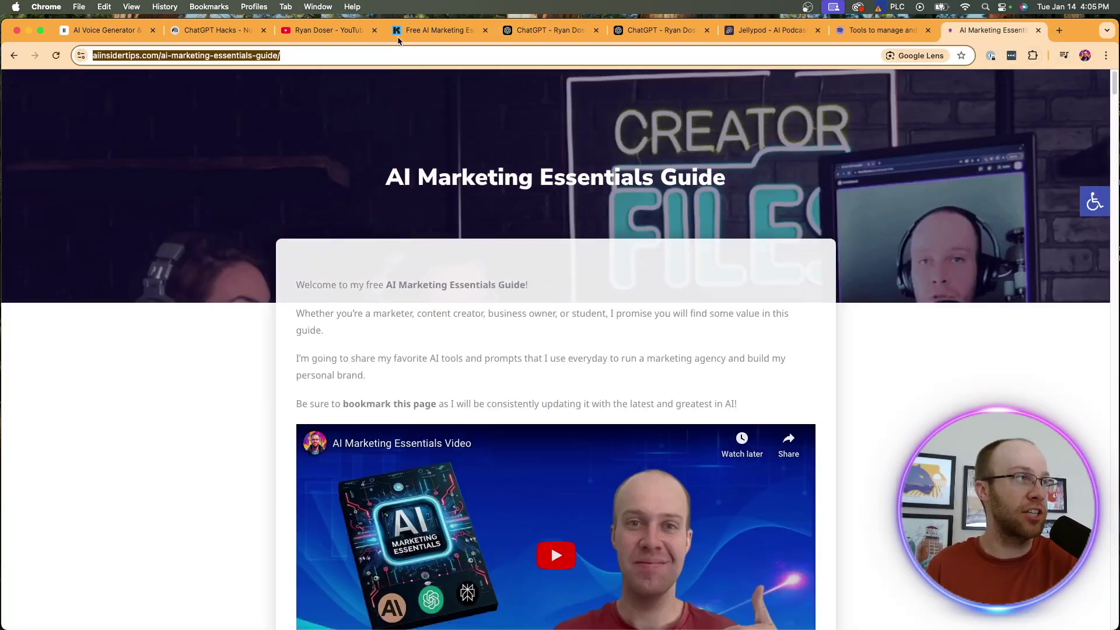
Paste the guide's URL into Import URL and generate the podcast
{"action": "left_click", "coordinate": [162, 32]}
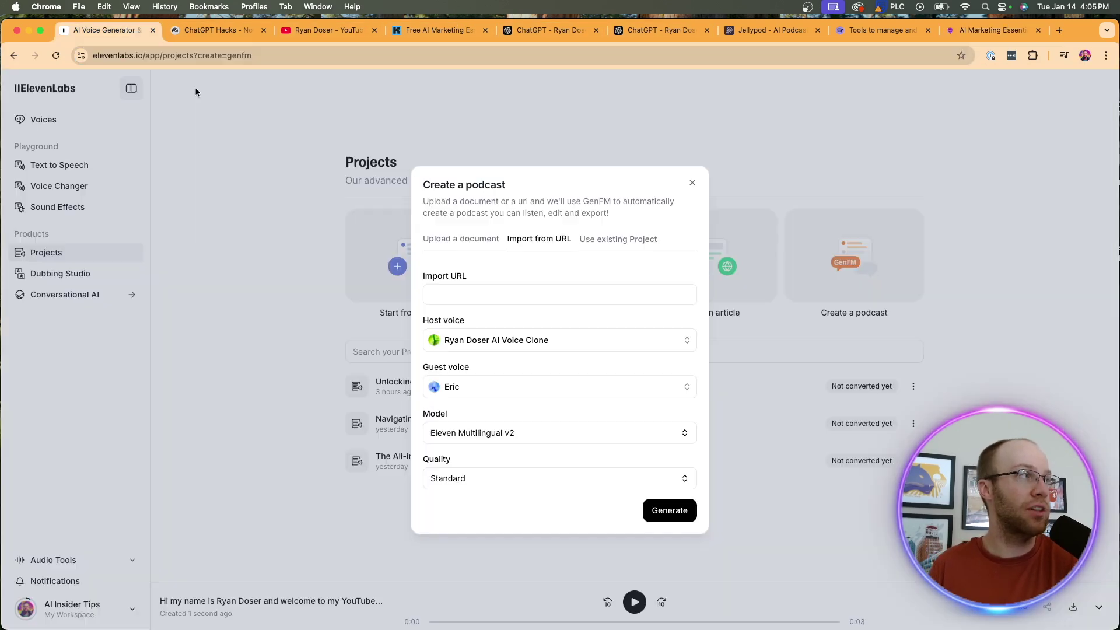
{"action": "left_click", "coordinate": [520, 293]}
{"action": "type", "text": "v"}
{"action": "key", "text": "super+v"}
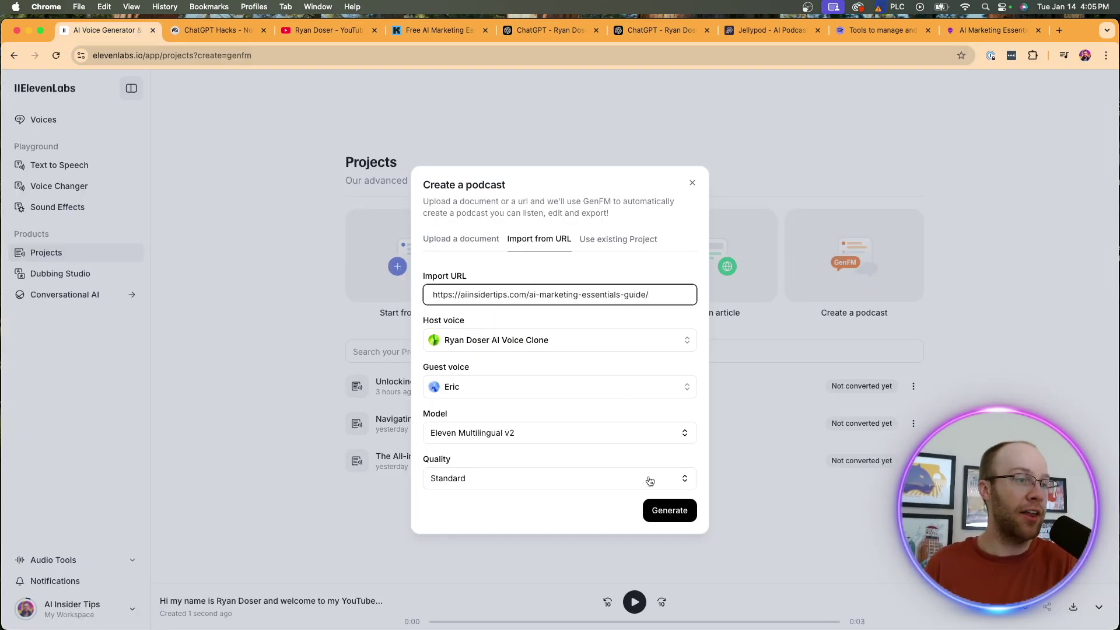
{"action": "left_click", "coordinate": [669, 510]}
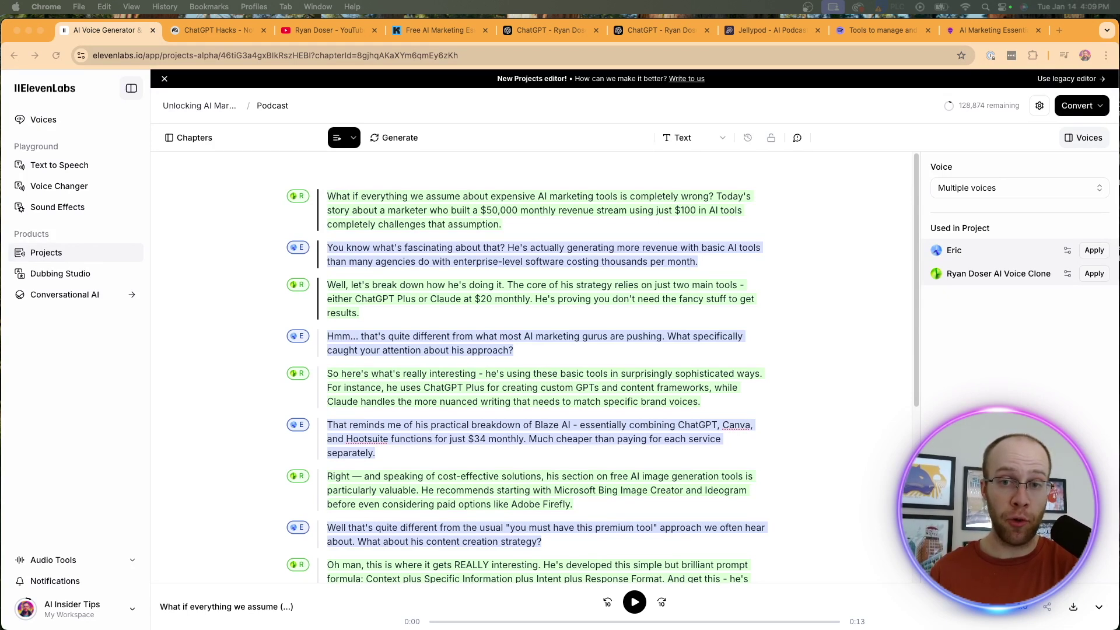
Play the generated script until the end and check which voice reads paragraphs two and three
{"action": "left_click", "coordinate": [353, 138]}
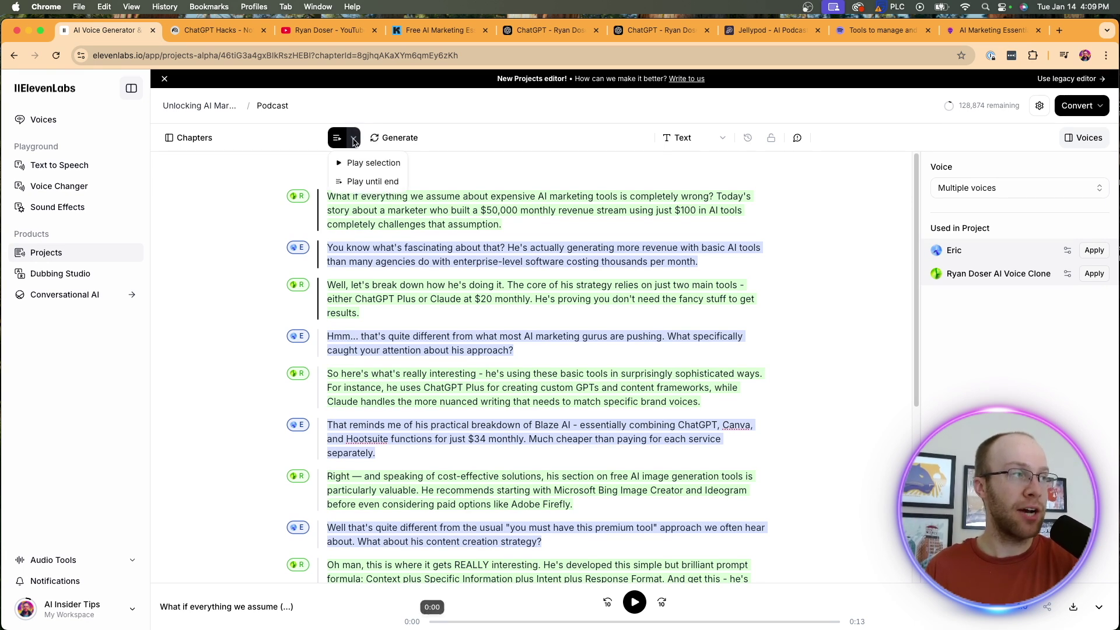
{"action": "left_click", "coordinate": [373, 181]}
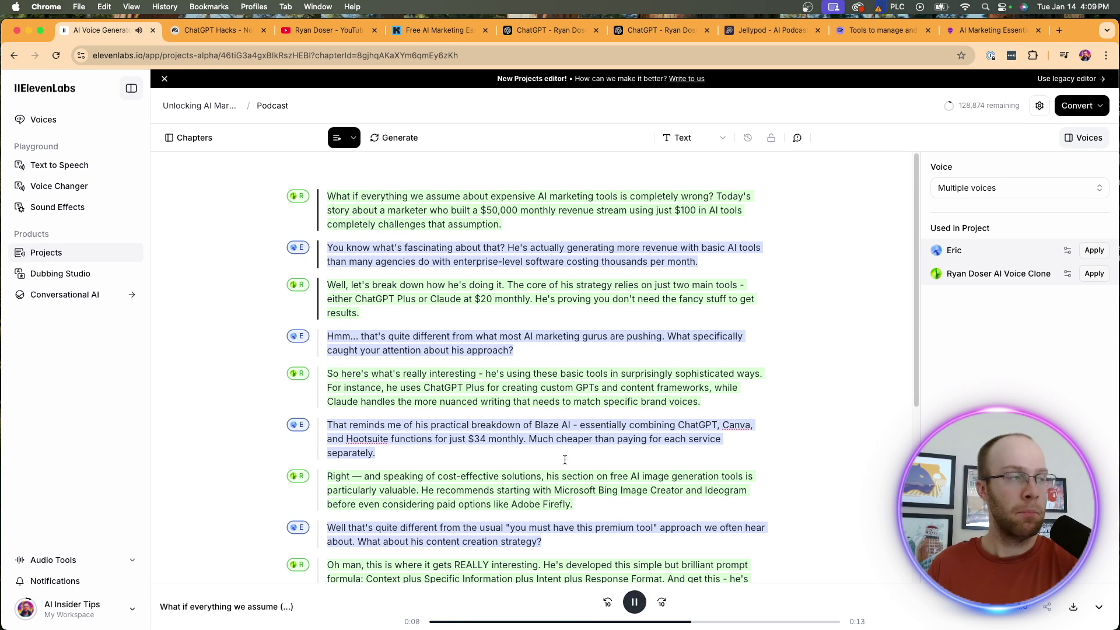
{"action": "left_click", "coordinate": [362, 255]}
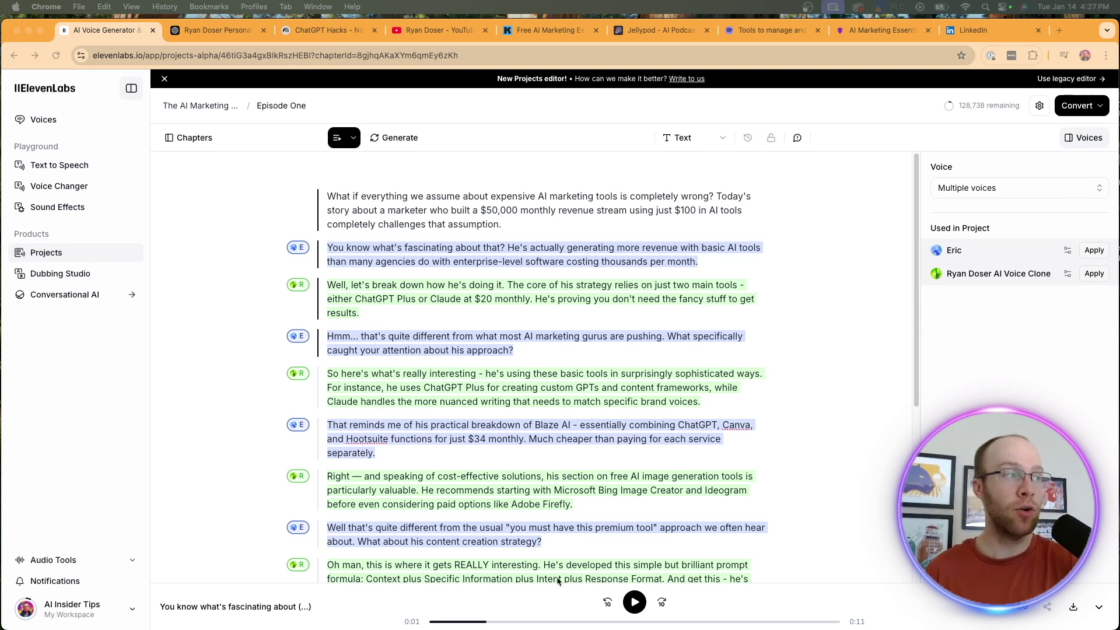
{"action": "scroll", "coordinate": [350, 425], "scroll_direction": "down", "scroll_amount": 5}
{"action": "scroll", "coordinate": [350, 425], "scroll_direction": "up", "scroll_amount": 5}
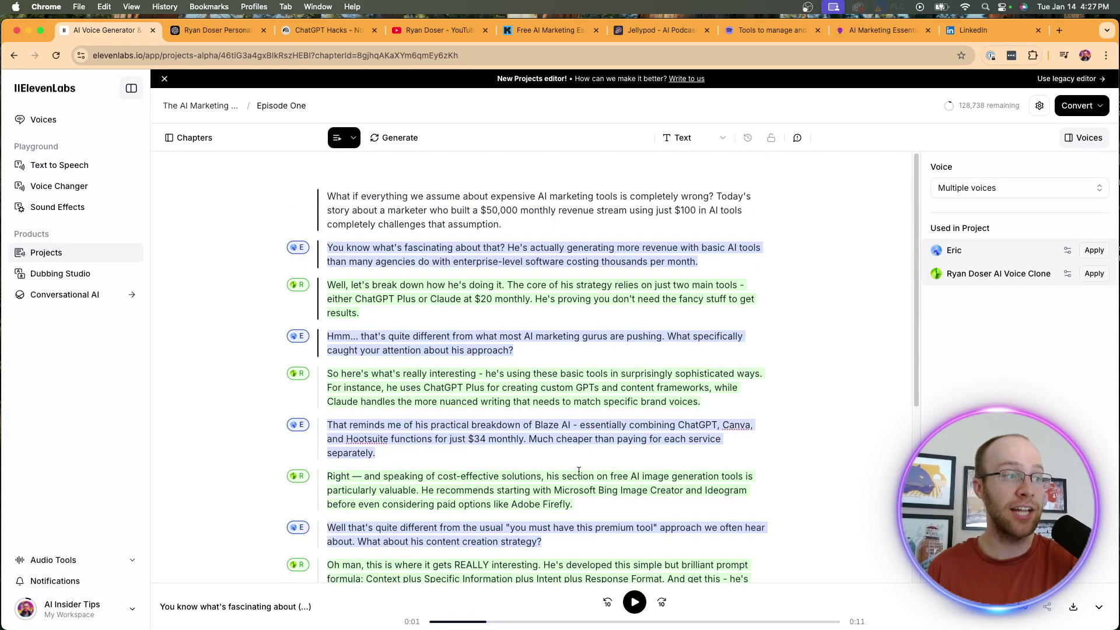
{"action": "left_click", "coordinate": [444, 288]}
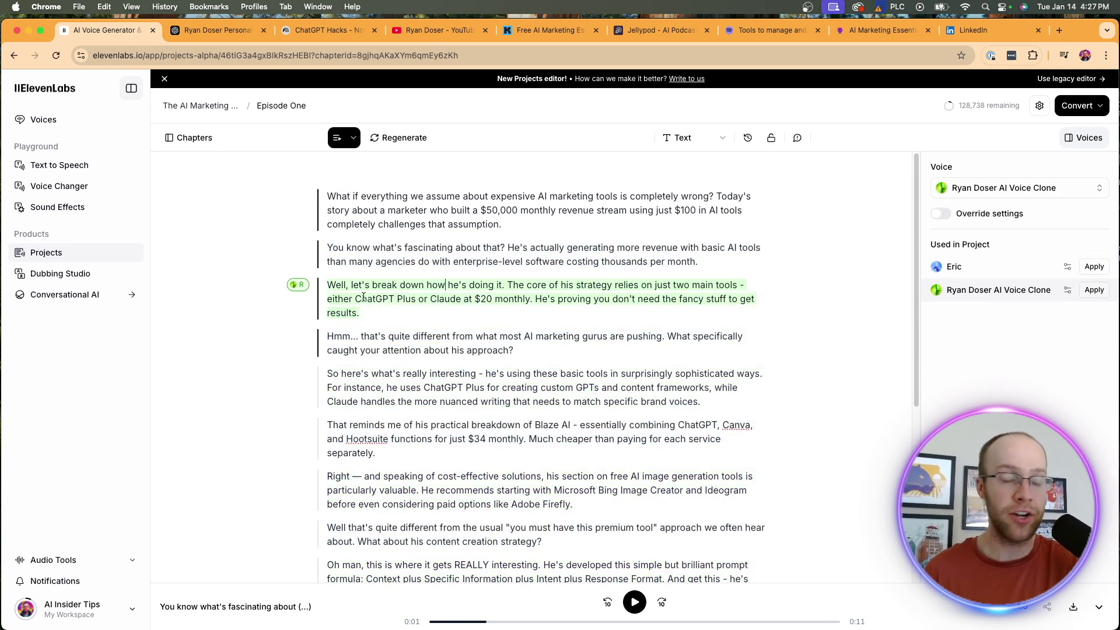
{"action": "left_click", "coordinate": [234, 30]}
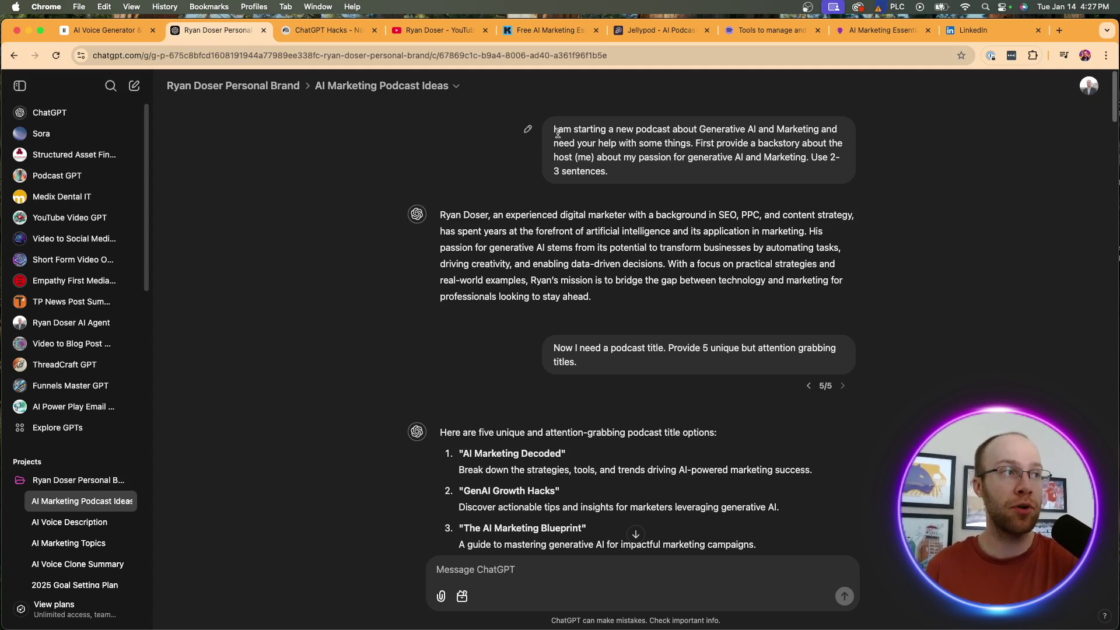
Review the podcast prompt and the host backstory response in ChatGPT
{"action": "left_click_drag", "start_coordinate": [556, 132], "coordinate": [614, 144]}
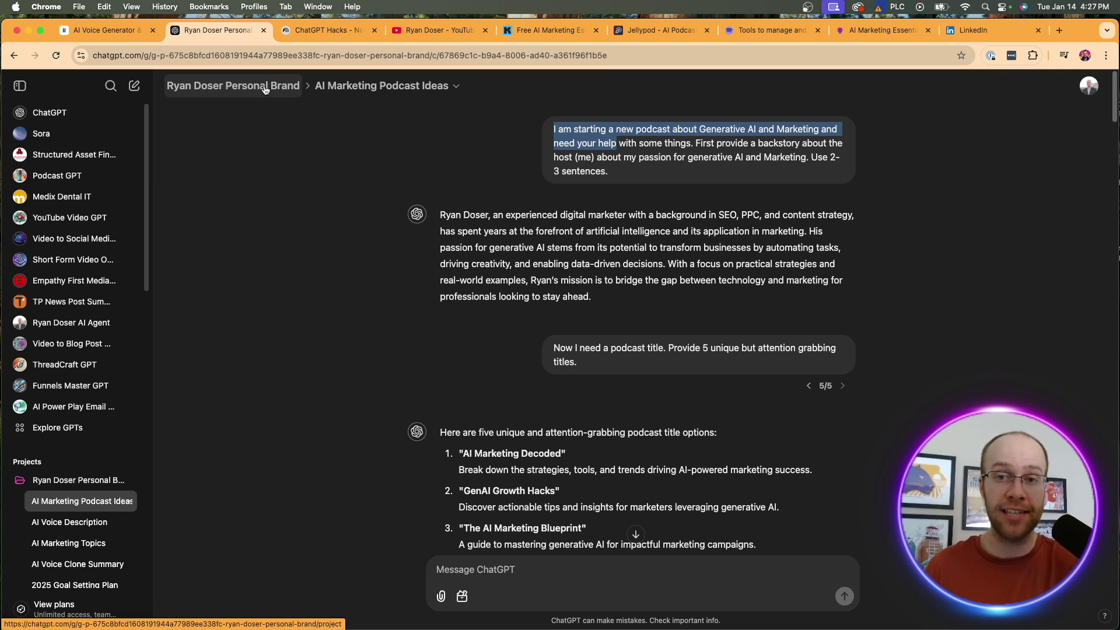
{"action": "left_click", "coordinate": [556, 132]}
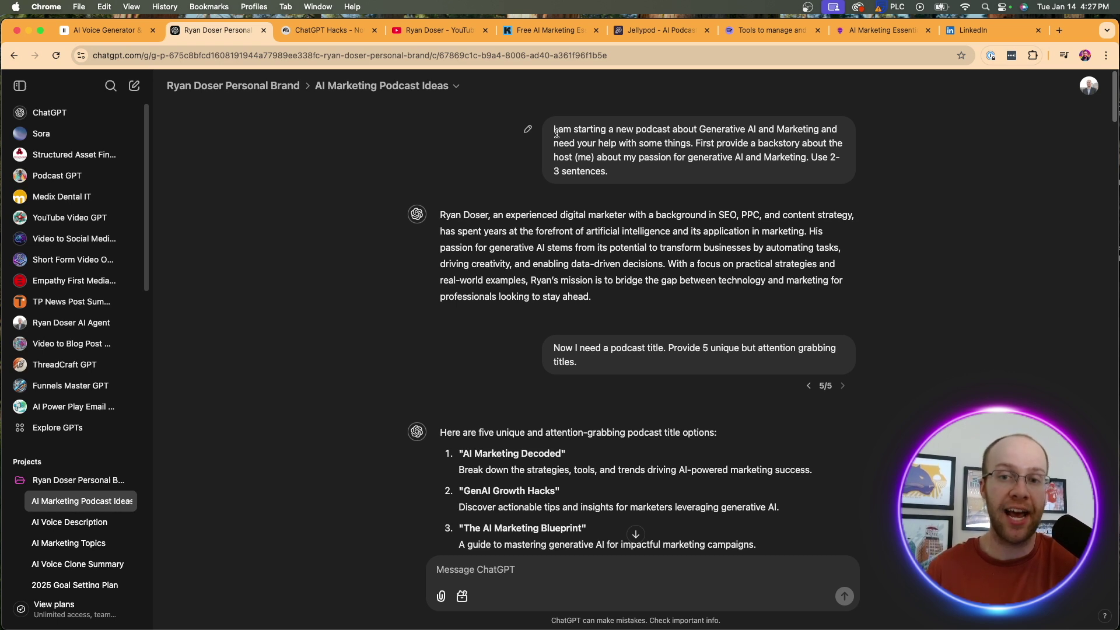
{"action": "left_click_drag", "start_coordinate": [553, 130], "coordinate": [820, 129]}
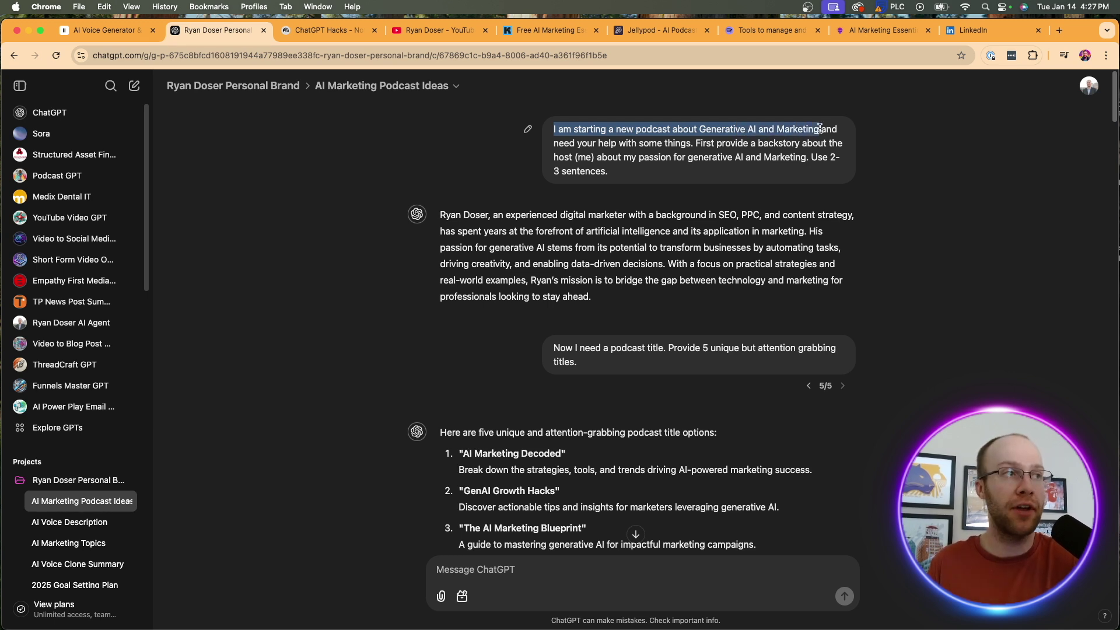
{"action": "left_click_drag", "start_coordinate": [820, 129], "coordinate": [806, 158]}
{"action": "left_click", "coordinate": [766, 153]}
{"action": "left_click_drag", "start_coordinate": [603, 296], "coordinate": [444, 217]}
{"action": "left_click", "coordinate": [514, 239]}
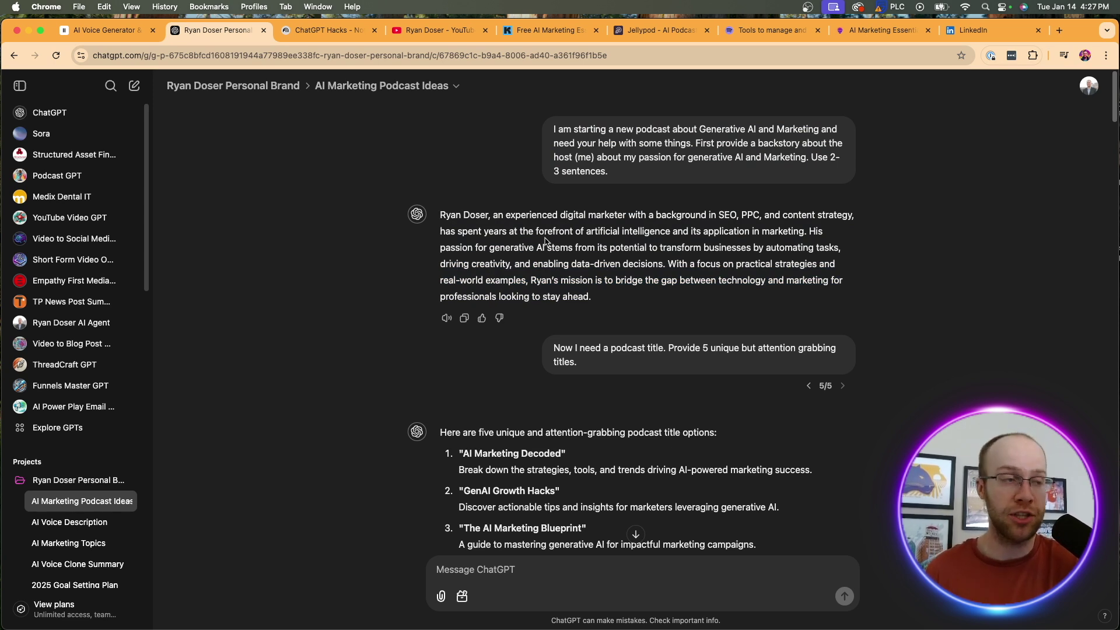
Read the title request and select option 3, The AI Marketing Blueprint
{"action": "scroll", "coordinate": [546, 240], "scroll_direction": "down", "scroll_amount": 5}
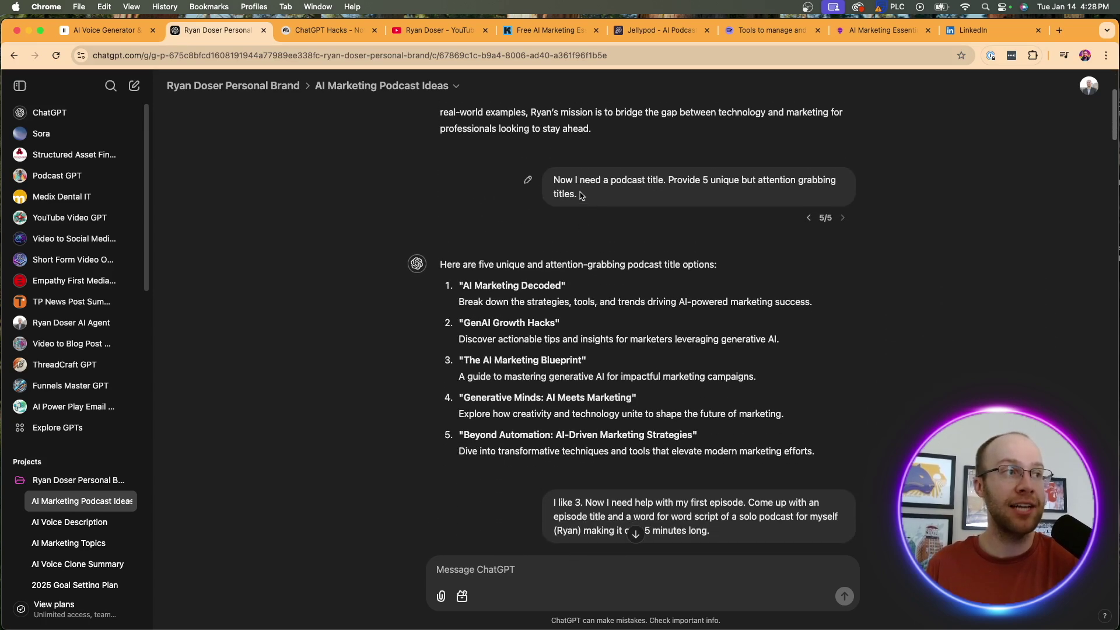
{"action": "triple_click", "coordinate": [580, 195]}
{"action": "left_click", "coordinate": [682, 186]}
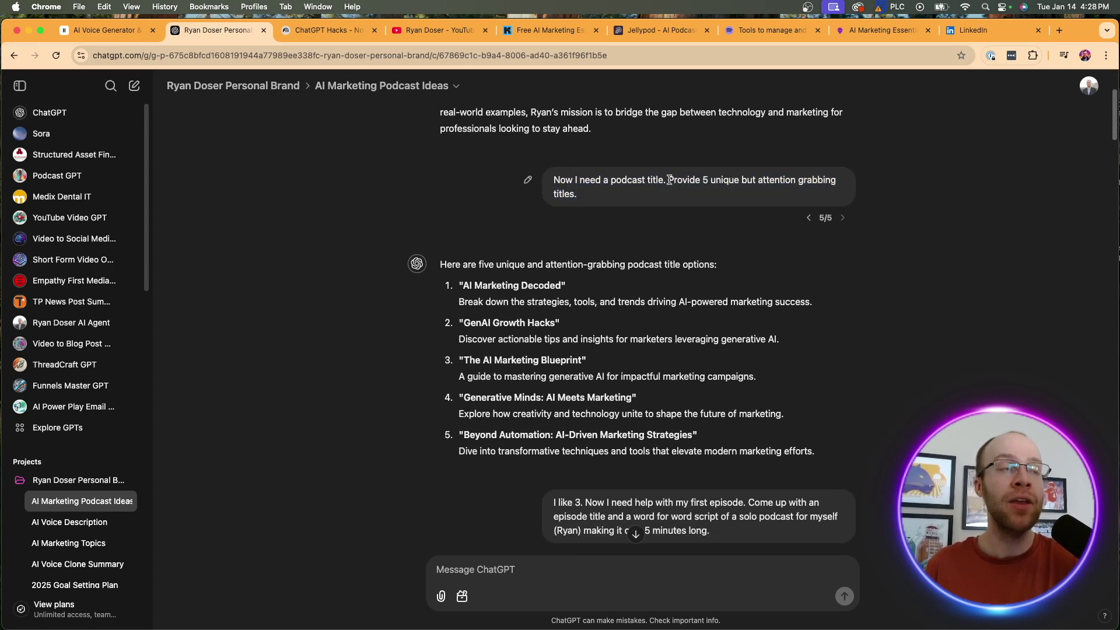
{"action": "left_click_drag", "start_coordinate": [669, 180], "coordinate": [772, 182]}
{"action": "left_click", "coordinate": [774, 183]}
{"action": "scroll", "coordinate": [774, 183], "scroll_direction": "down", "scroll_amount": 1}
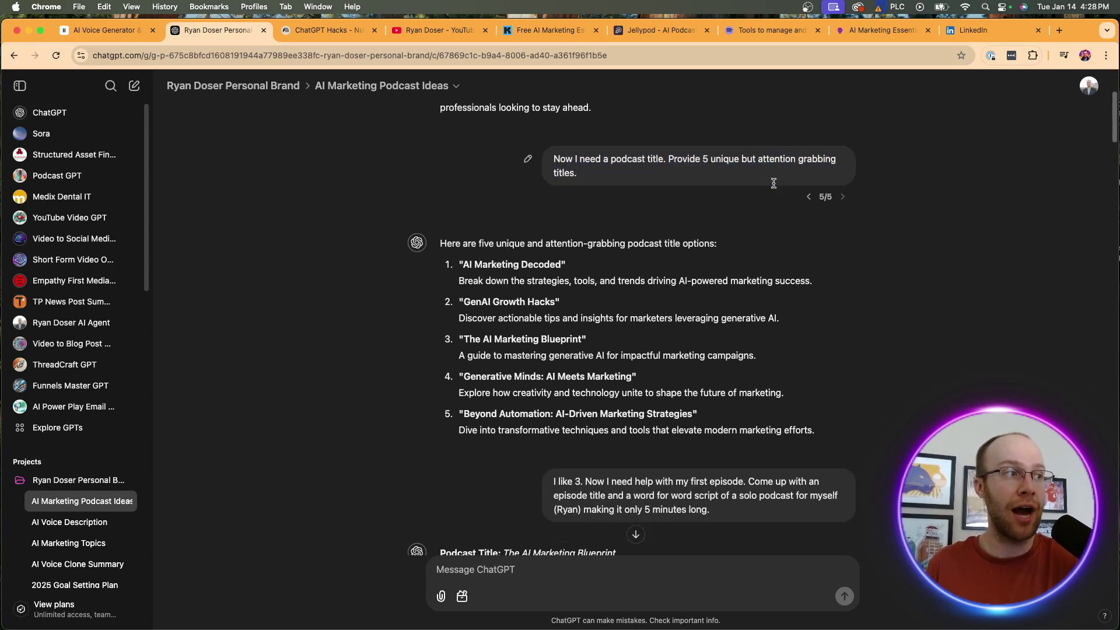
{"action": "scroll", "coordinate": [773, 183], "scroll_direction": "down", "scroll_amount": 2}
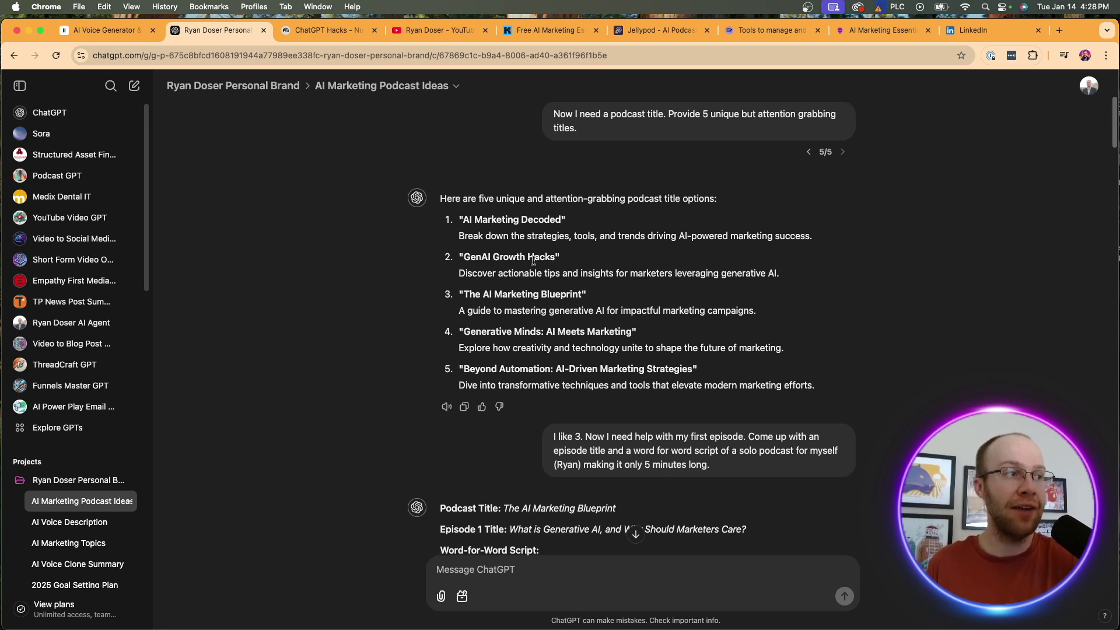
{"action": "left_click_drag", "start_coordinate": [582, 295], "coordinate": [466, 296]}
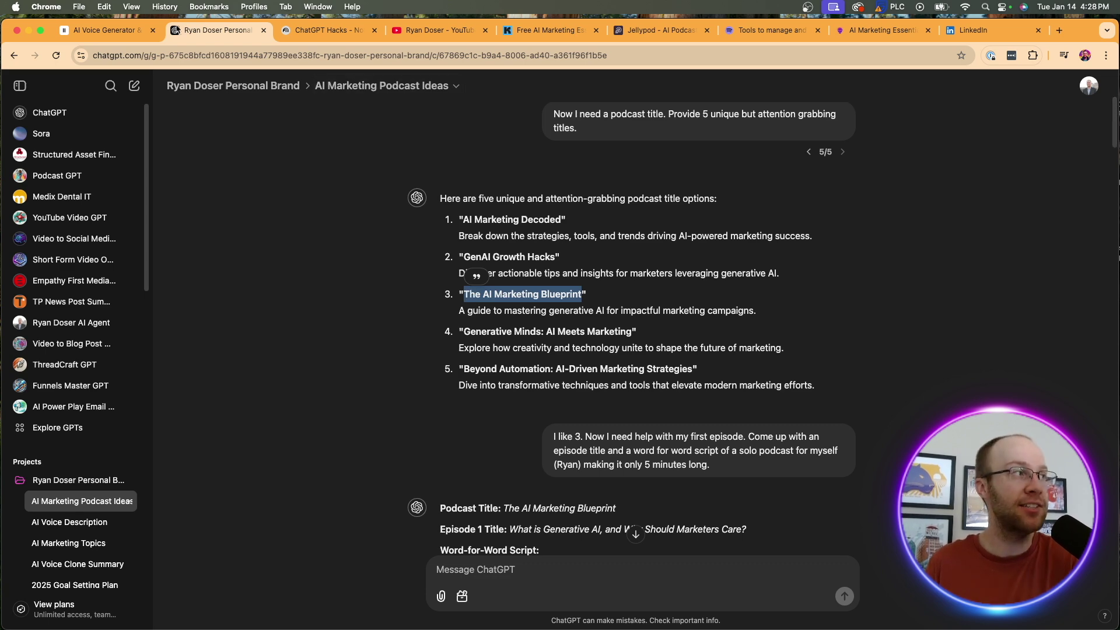
Rename the ElevenLabs project from The AI Marketing Edge to The AI Marketing Blueprint
{"action": "left_click", "coordinate": [105, 30]}
{"action": "left_click", "coordinate": [195, 109]}
{"action": "triple_click", "coordinate": [196, 106]}
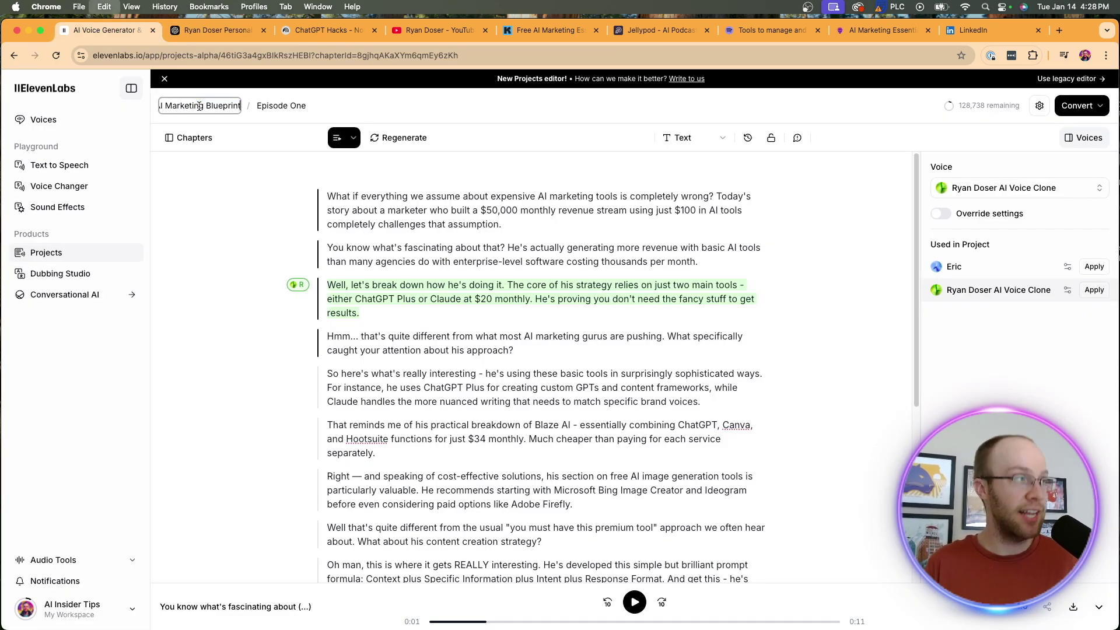
{"action": "key", "text": "Return"}
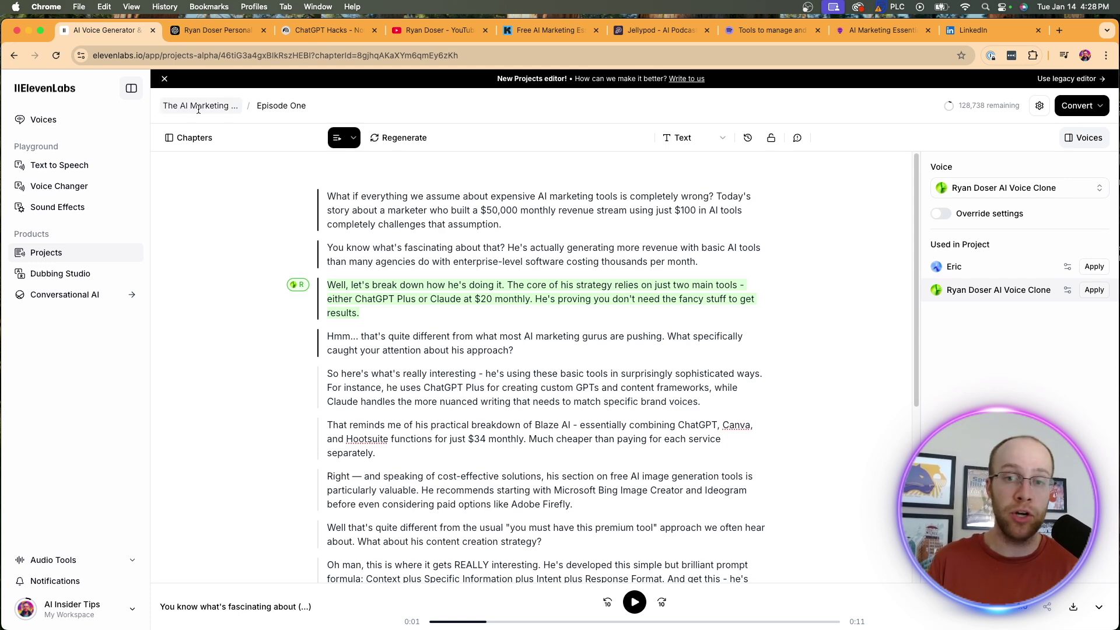
Review the first-episode script request and its five-minute length requirement in ChatGPT
{"action": "left_click", "coordinate": [221, 32]}
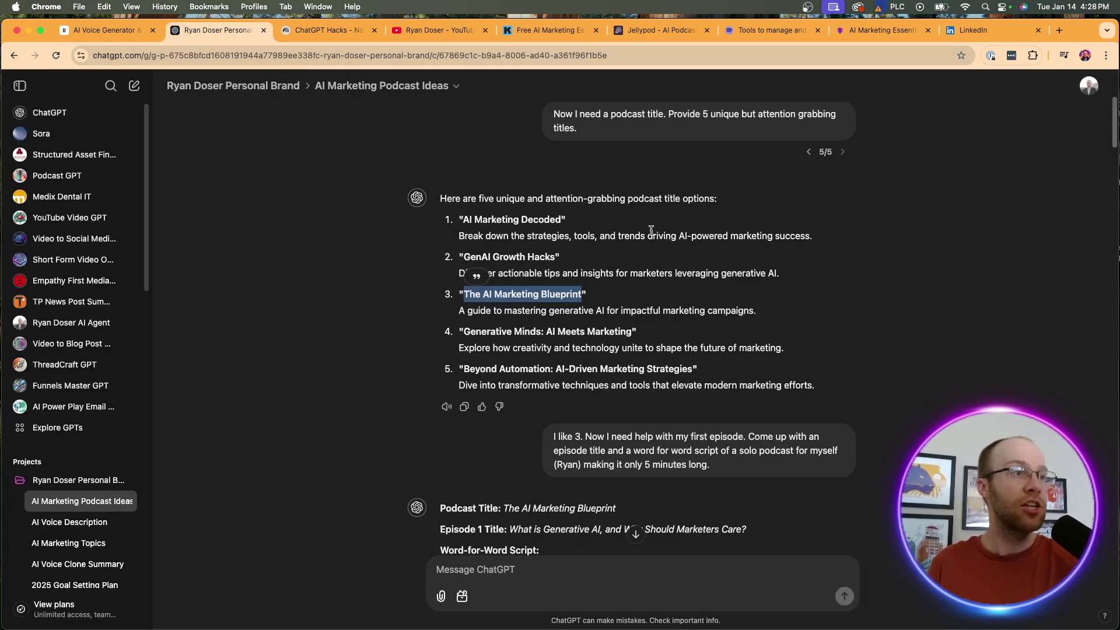
{"action": "scroll", "coordinate": [663, 290], "scroll_direction": "down", "scroll_amount": 3}
{"action": "left_click", "coordinate": [565, 270]}
{"action": "left_click_drag", "start_coordinate": [584, 272], "coordinate": [833, 286]}
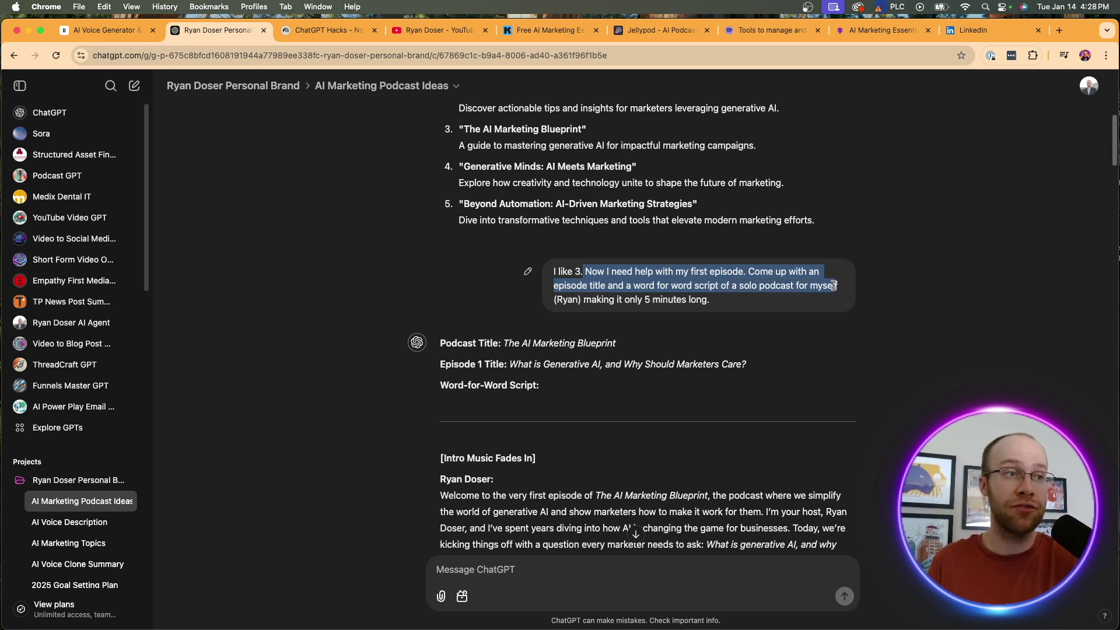
{"action": "left_click", "coordinate": [570, 298]}
{"action": "left_click_drag", "start_coordinate": [585, 300], "coordinate": [729, 300]}
{"action": "left_click", "coordinate": [728, 301]}
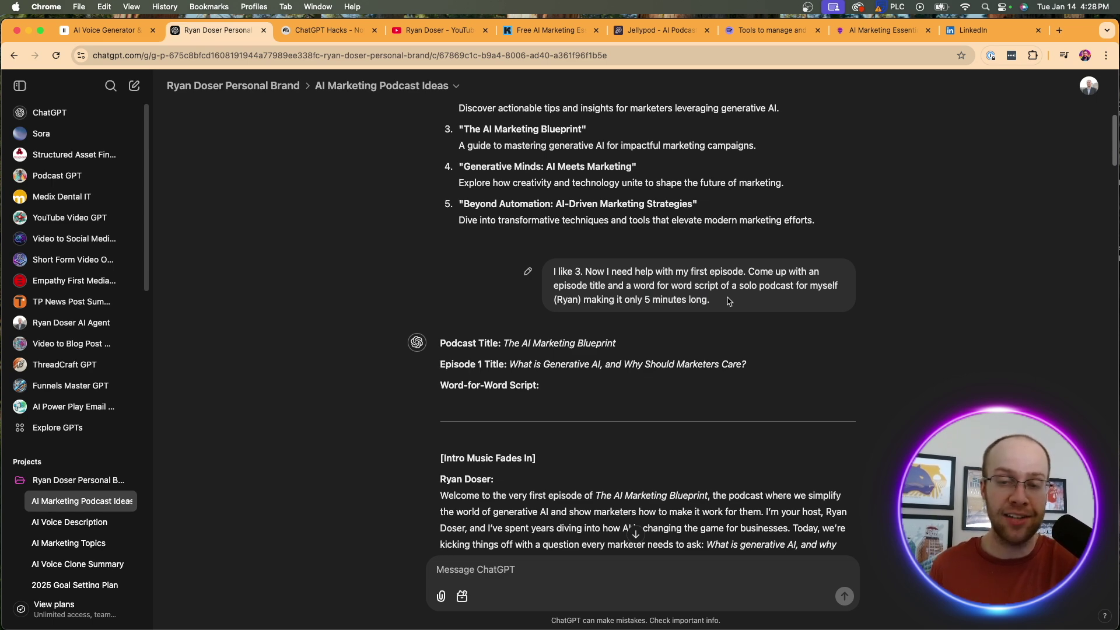
Select the Episode 1 title and look over the script's opening
{"action": "scroll", "coordinate": [728, 301], "scroll_direction": "down", "scroll_amount": 4}
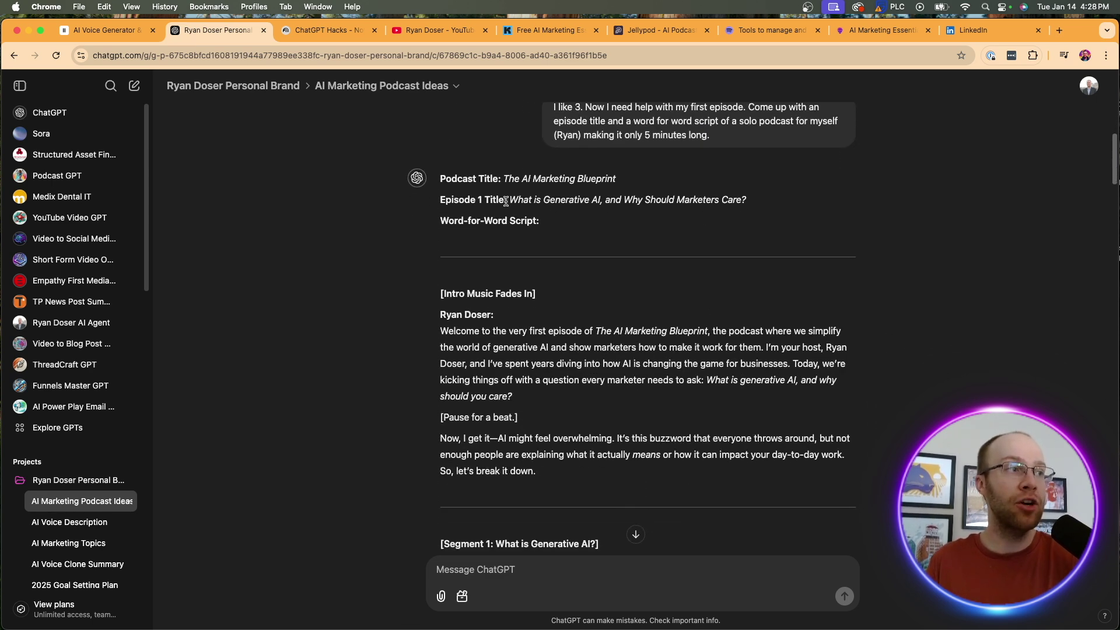
{"action": "left_click_drag", "start_coordinate": [510, 202], "coordinate": [760, 207]}
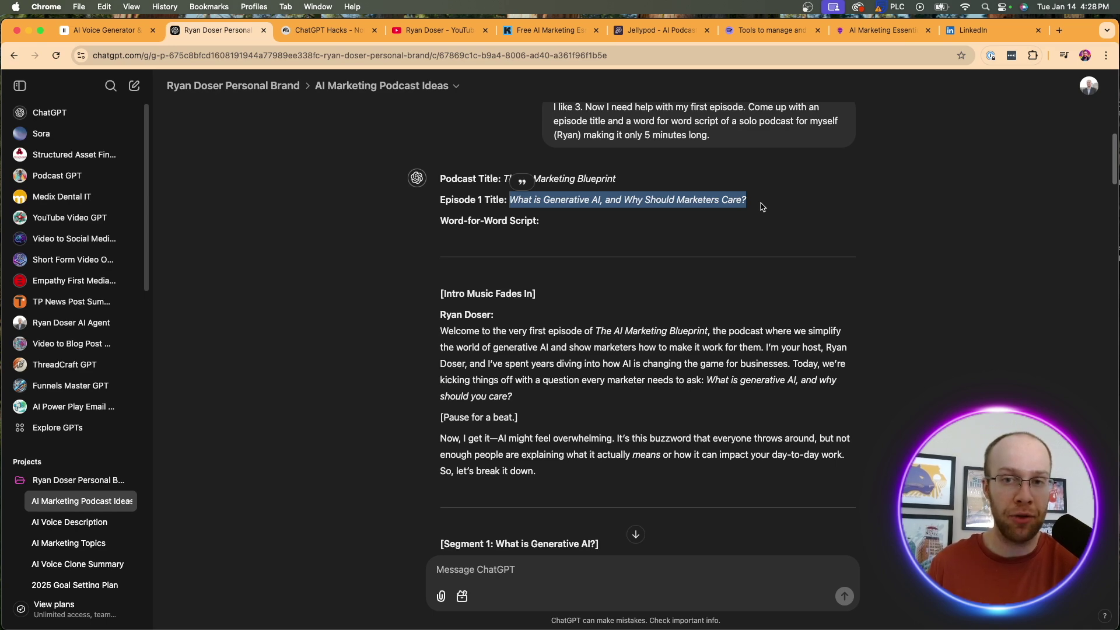
{"action": "scroll", "coordinate": [563, 316], "scroll_direction": "down", "scroll_amount": 4}
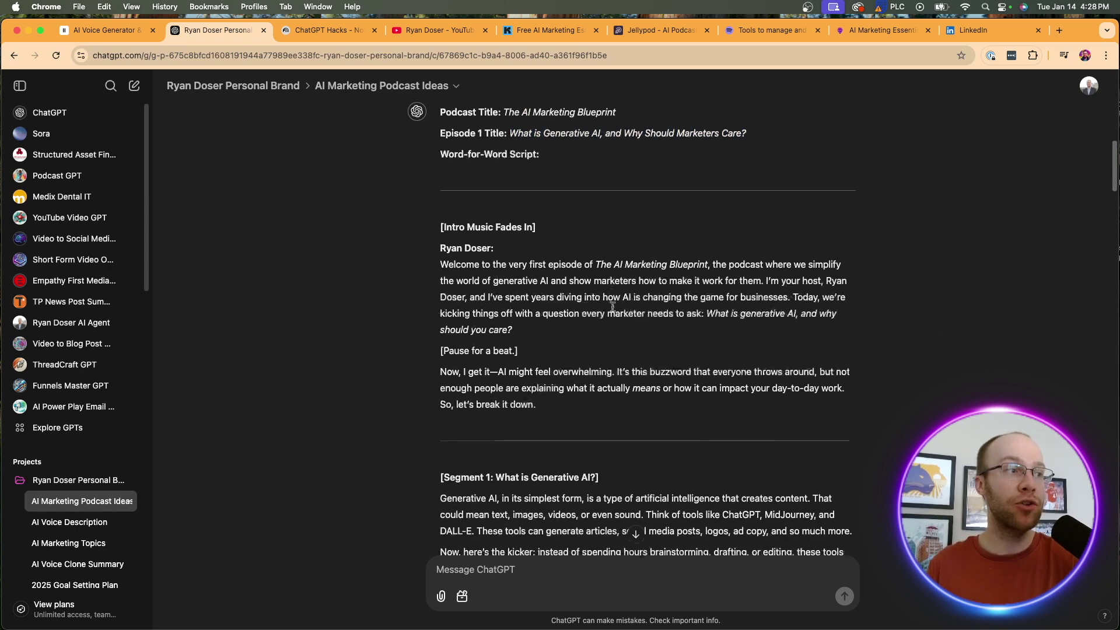
{"action": "scroll", "coordinate": [564, 315], "scroll_direction": "up", "scroll_amount": 1}
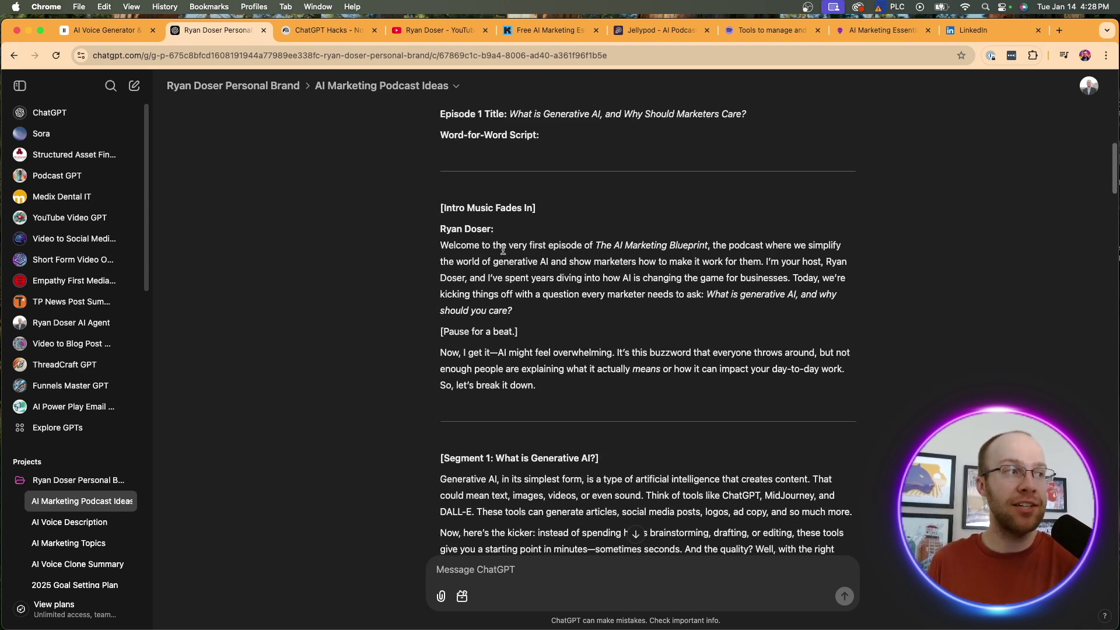
{"action": "left_click_drag", "start_coordinate": [545, 210], "coordinate": [440, 114]}
{"action": "left_click", "coordinate": [537, 333]}
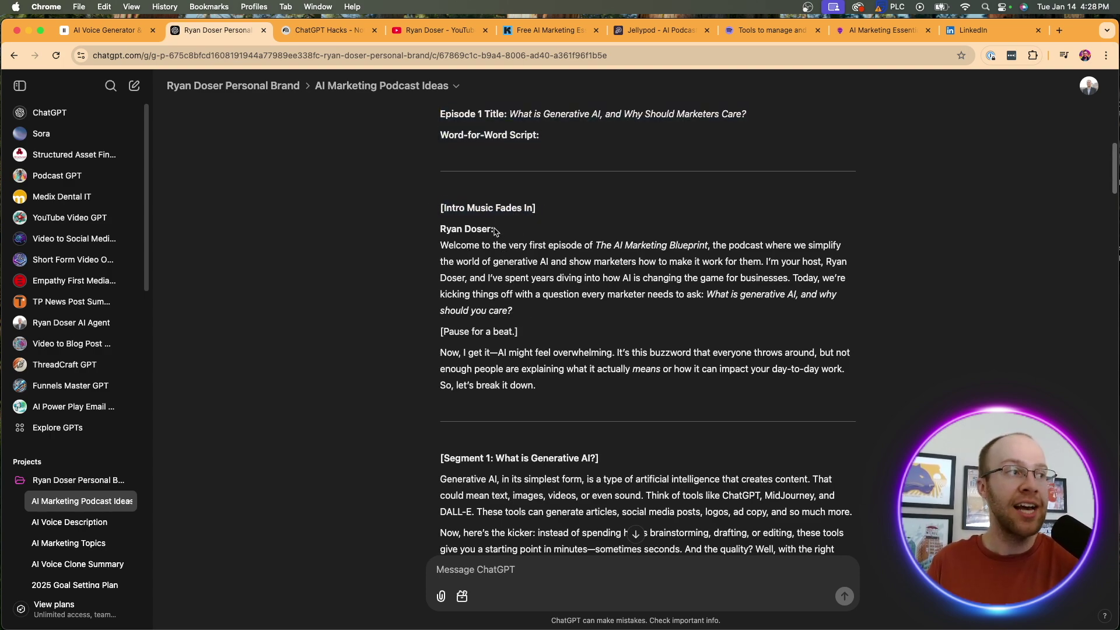
Find the placeholder-removal request and select the revised script's Episode 1 title
{"action": "scroll", "coordinate": [511, 255], "scroll_direction": "down", "scroll_amount": 12}
{"action": "scroll", "coordinate": [511, 255], "scroll_direction": "down", "scroll_amount": 20}
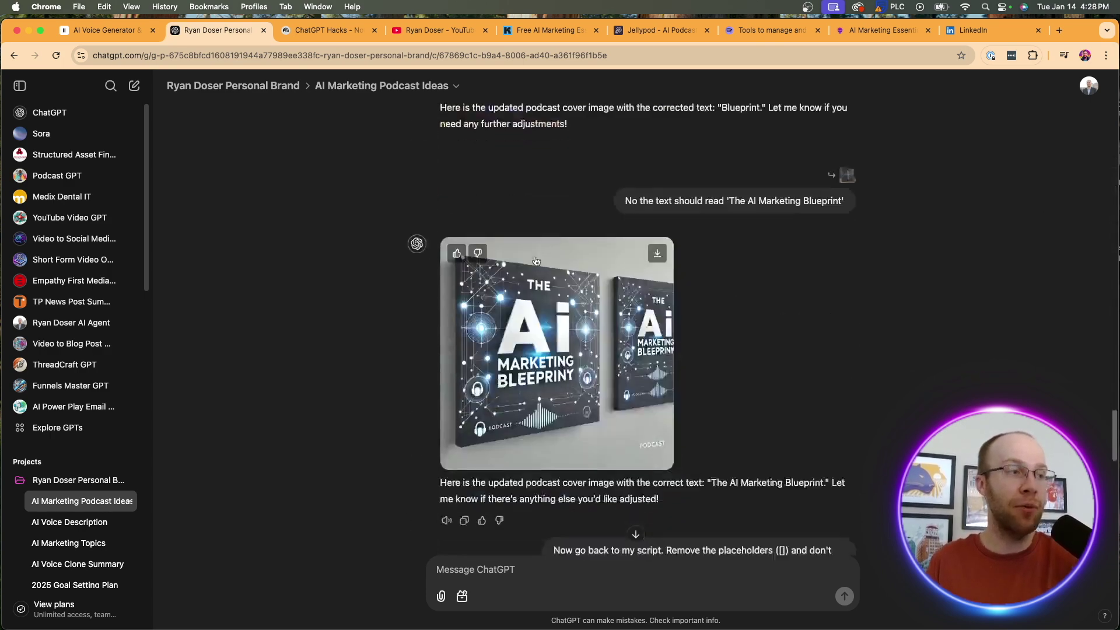
{"action": "scroll", "coordinate": [558, 261], "scroll_direction": "up", "scroll_amount": 6}
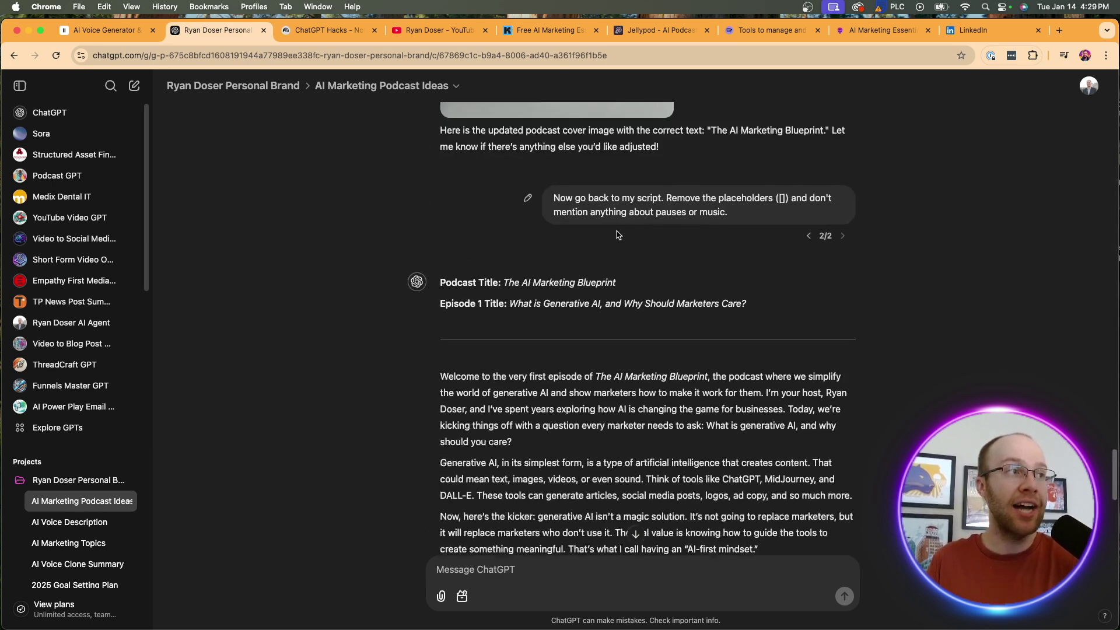
{"action": "left_click_drag", "start_coordinate": [571, 219], "coordinate": [728, 234]}
{"action": "left_click", "coordinate": [714, 255]}
{"action": "scroll", "coordinate": [698, 260], "scroll_direction": "down", "scroll_amount": 1}
{"action": "scroll", "coordinate": [698, 261], "scroll_direction": "down", "scroll_amount": 4}
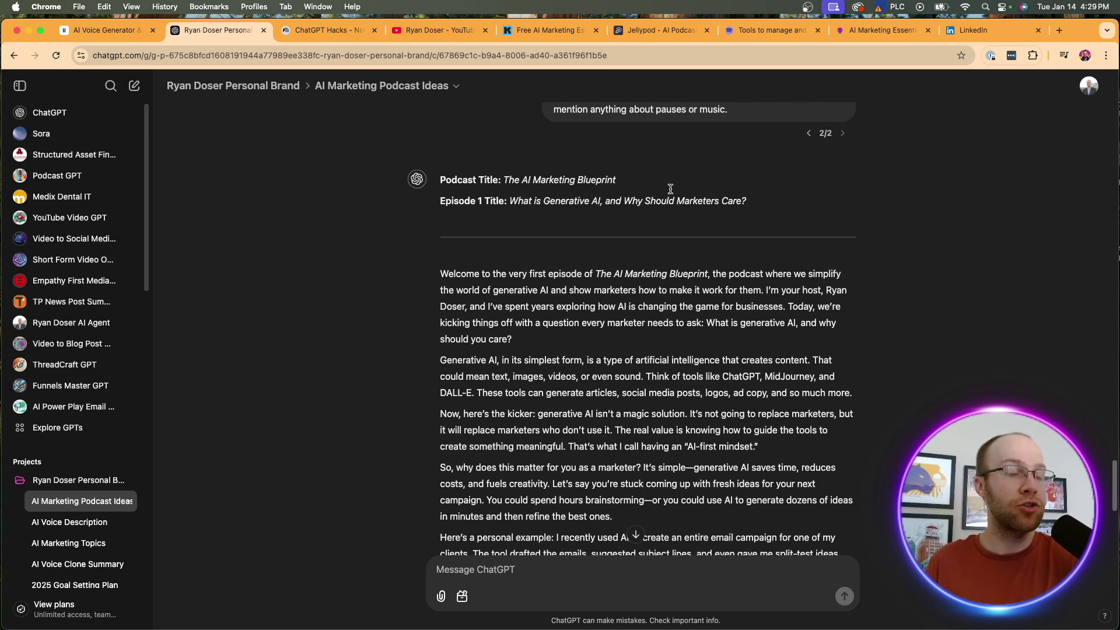
{"action": "left_click_drag", "start_coordinate": [512, 206], "coordinate": [752, 202]}
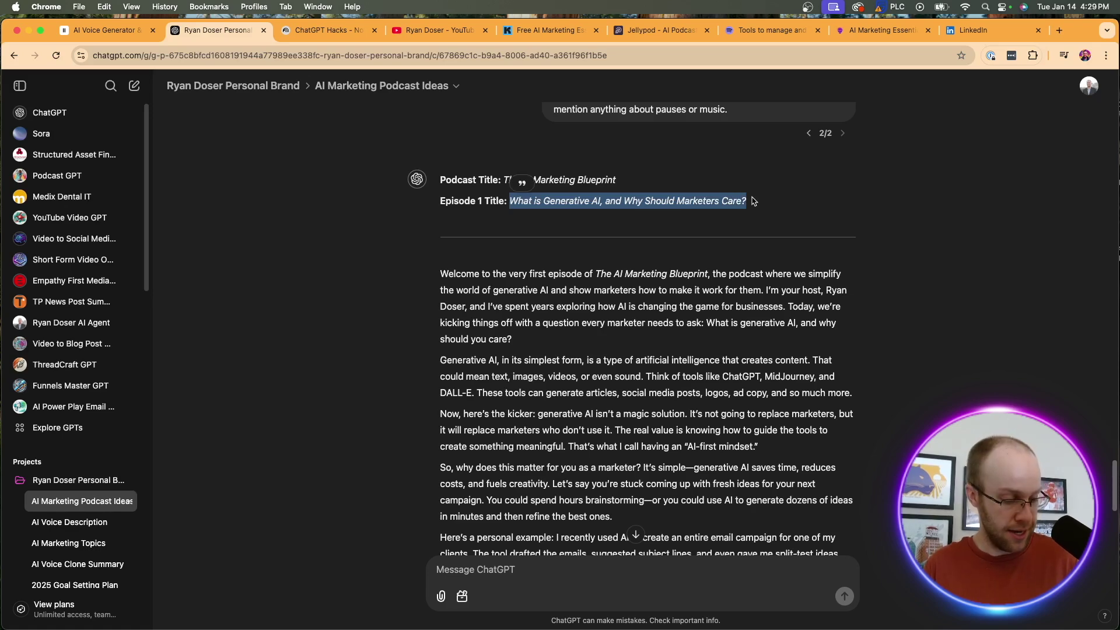
{"action": "left_click", "coordinate": [103, 30]}
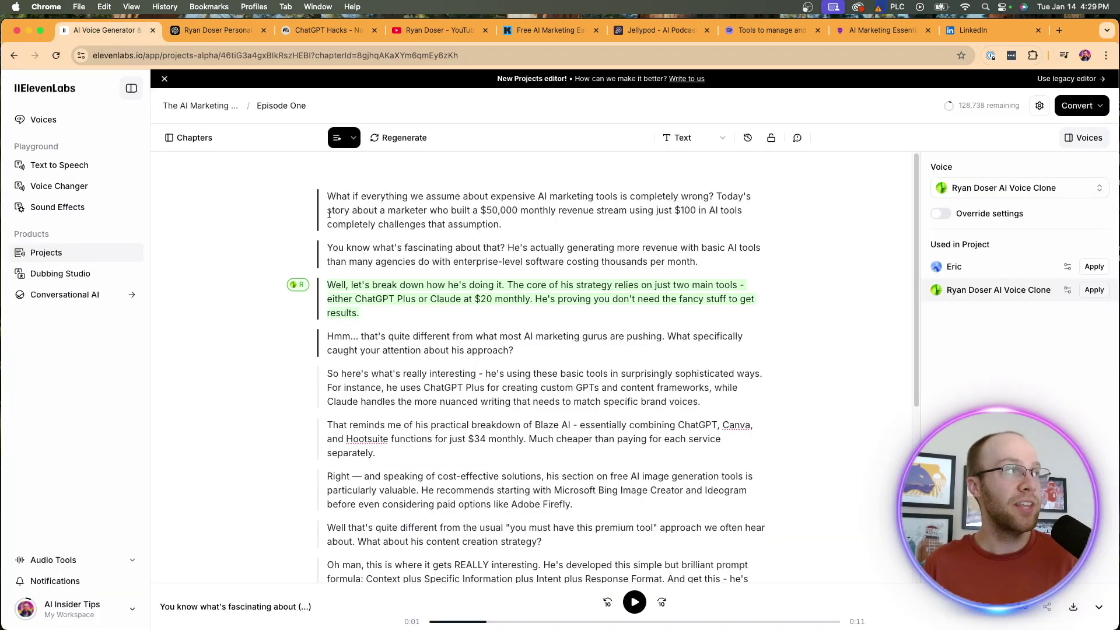
Paste the revised script into the Episode One chapter
{"action": "left_click", "coordinate": [186, 140]}
{"action": "double_click", "coordinate": [202, 193]}
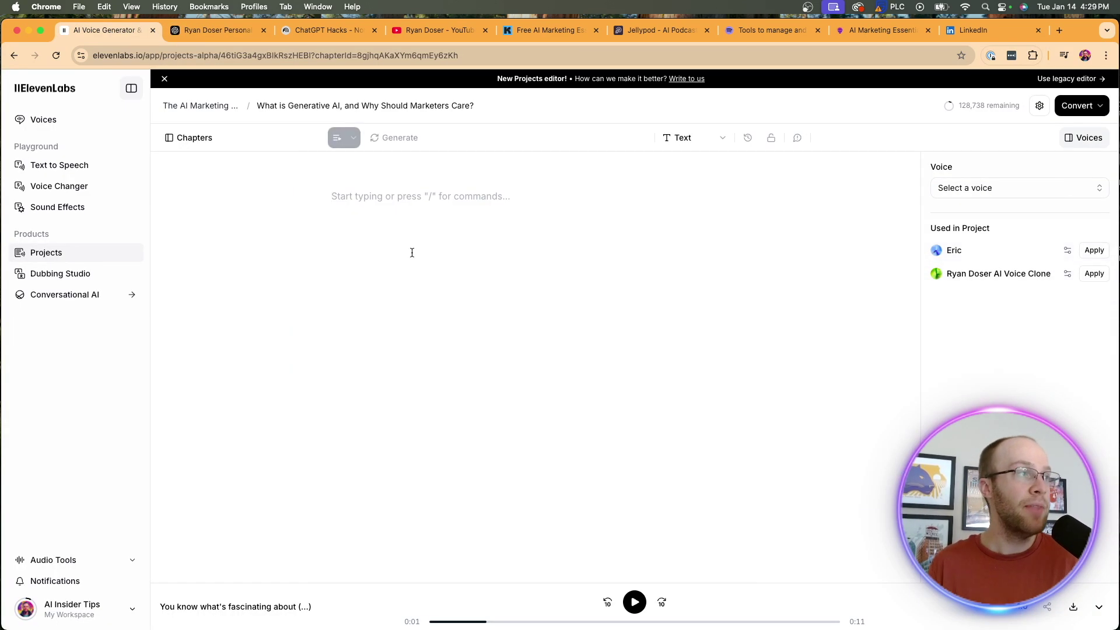
{"action": "key", "text": "super+v"}
{"action": "scroll", "coordinate": [466, 247], "scroll_direction": "up", "scroll_amount": 3}
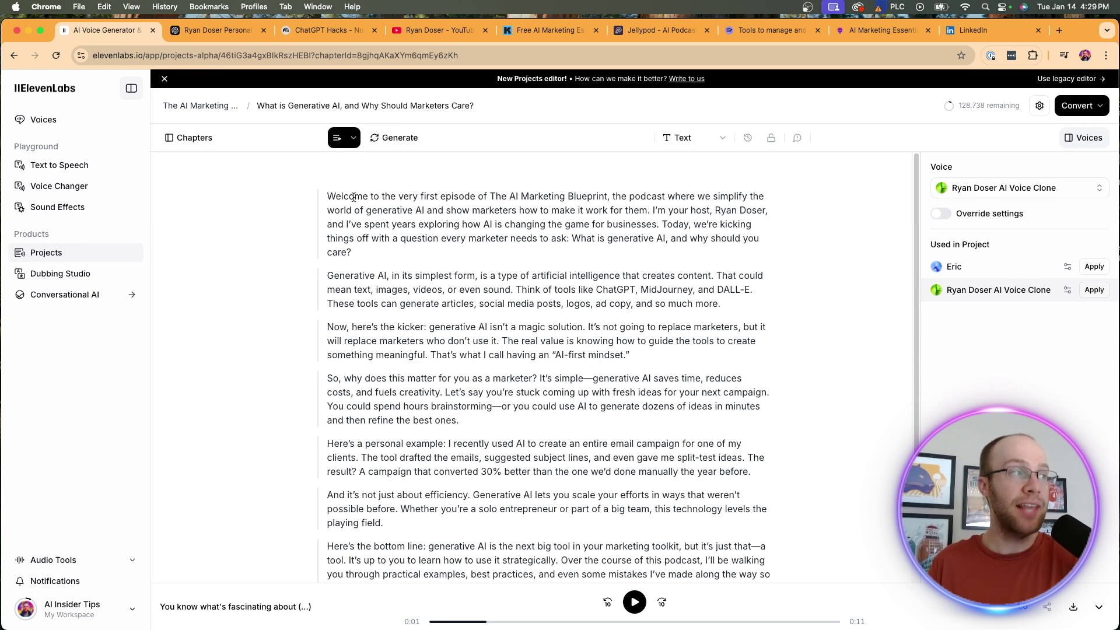
Select all the script text and assign it to the AI voice clone
{"action": "key", "text": "super+a"}
{"action": "key", "text": "super+a"}
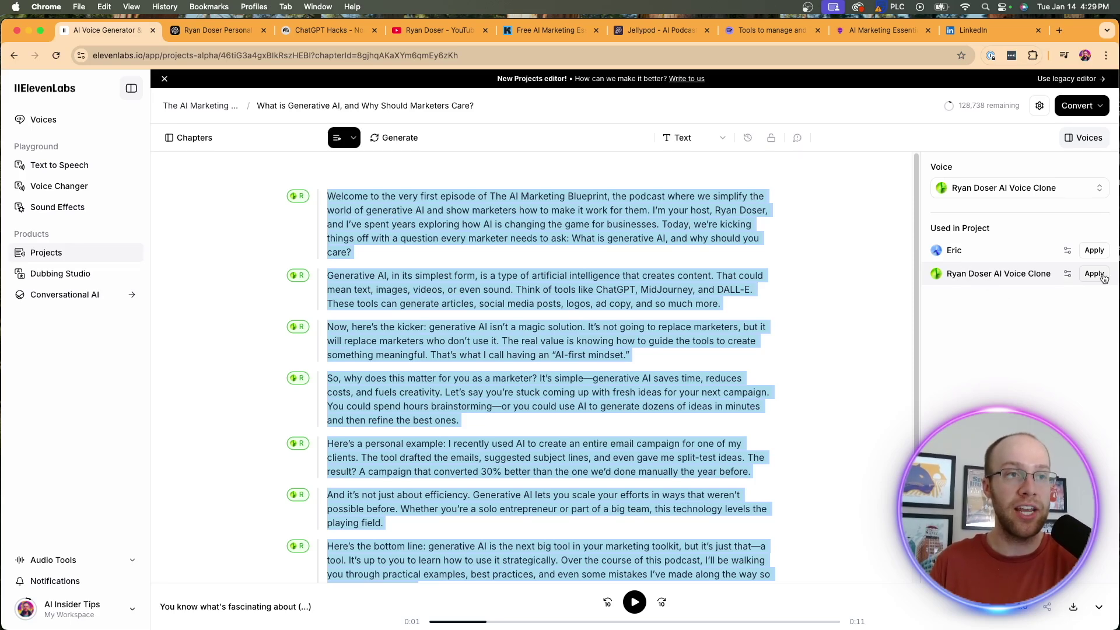
{"action": "scroll", "coordinate": [741, 287], "scroll_direction": "down", "scroll_amount": 2}
{"action": "scroll", "coordinate": [543, 278], "scroll_direction": "up", "scroll_amount": 2}
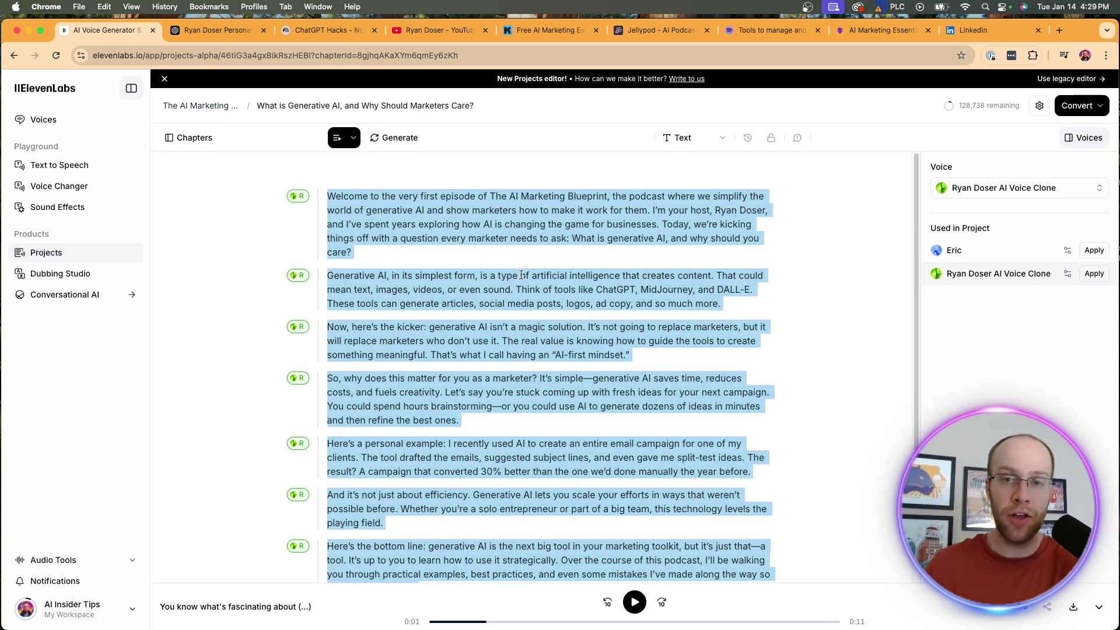
{"action": "left_click", "coordinate": [333, 196]}
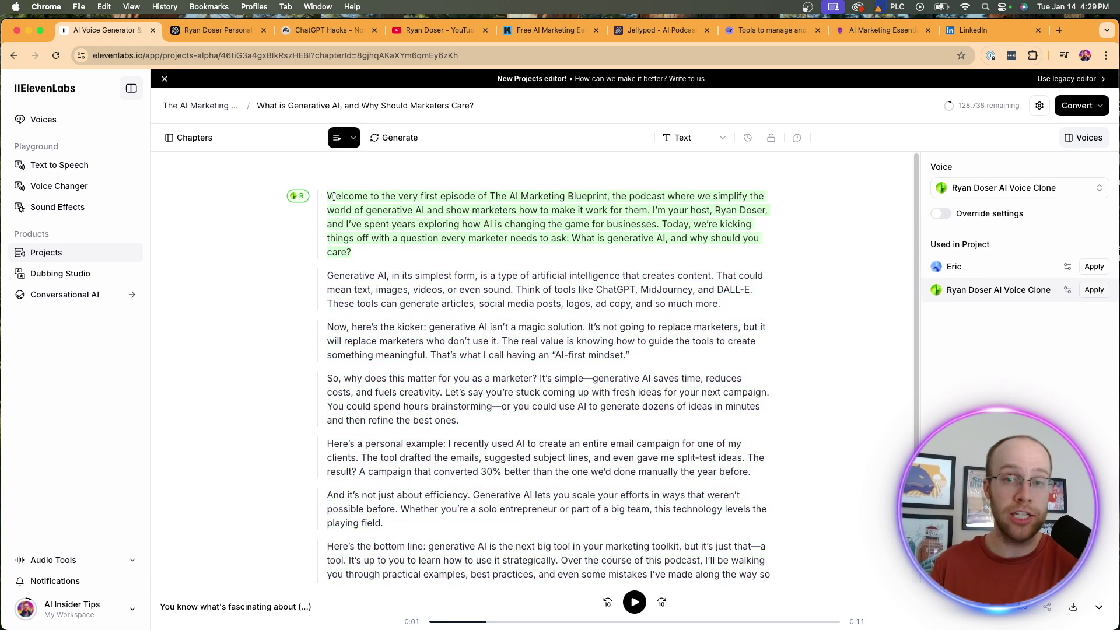
Generate and play the opening paragraph with Play selection, stopping at 0:11
{"action": "left_click", "coordinate": [353, 139]}
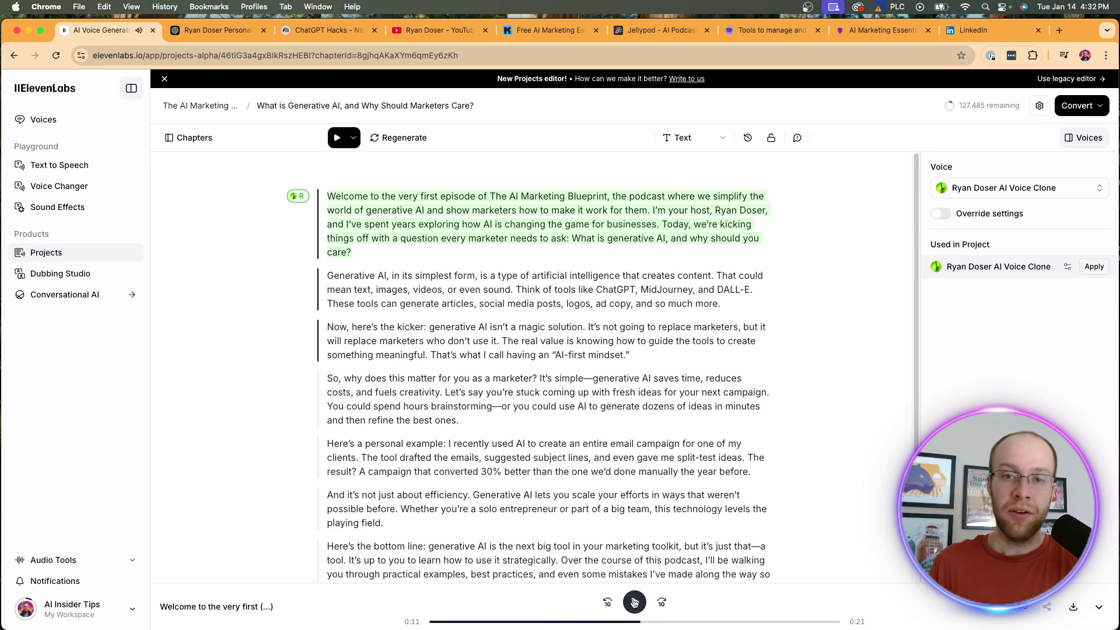
{"action": "left_click", "coordinate": [634, 602]}
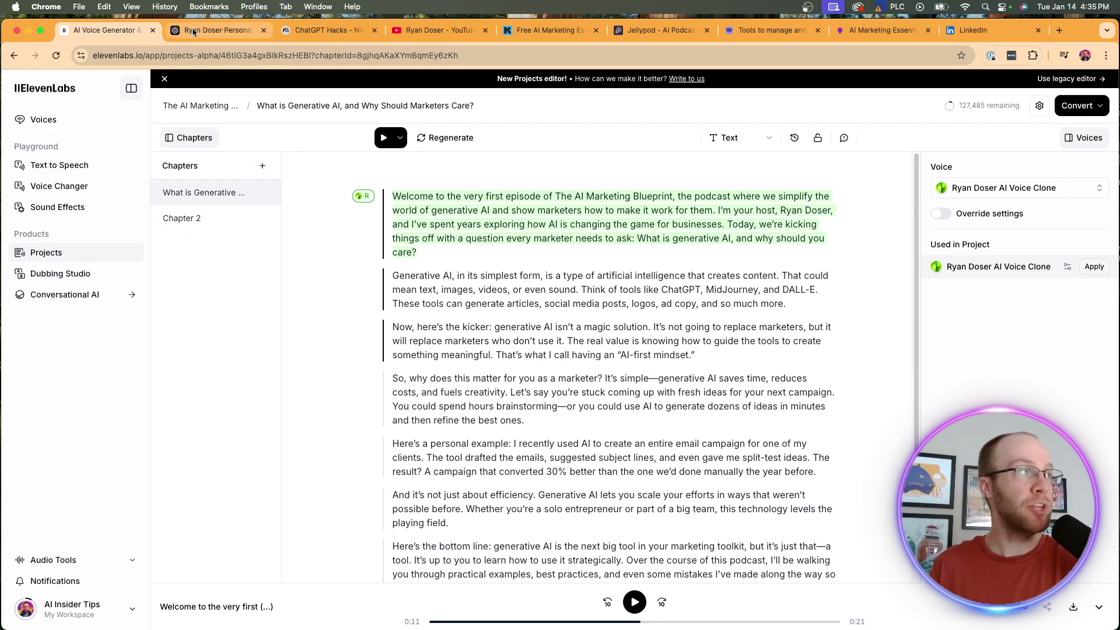
Look over the request for a second episode in the ChatGPT conversation
{"action": "left_click", "coordinate": [233, 30]}
{"action": "left_click", "coordinate": [897, 312]}
{"action": "scroll", "coordinate": [749, 192], "scroll_direction": "up", "scroll_amount": 1}
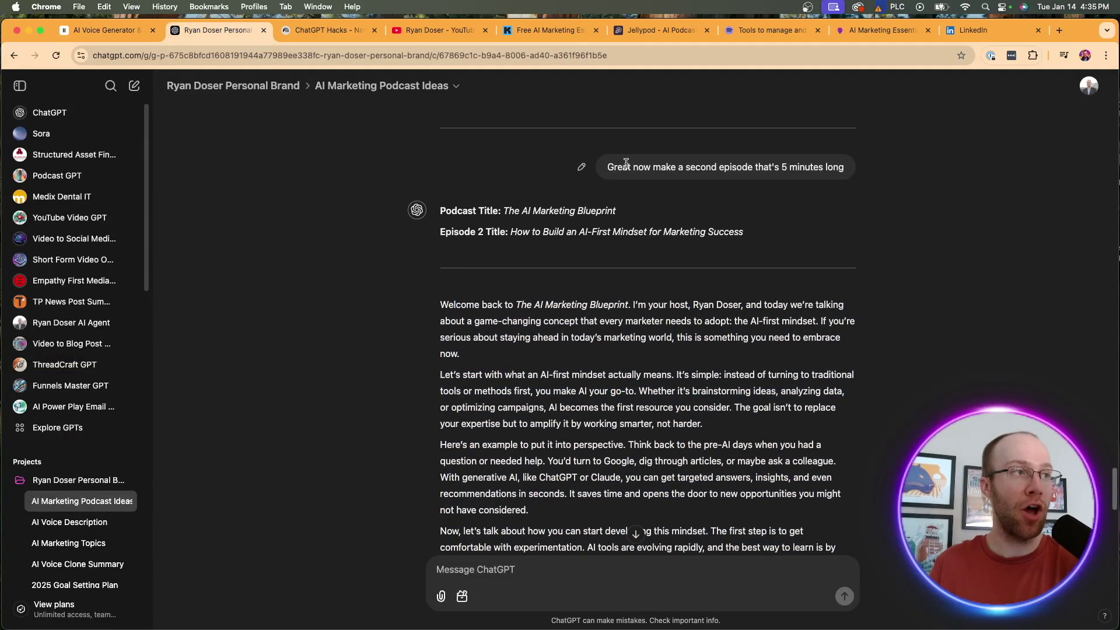
{"action": "left_click_drag", "start_coordinate": [613, 166], "coordinate": [861, 174]}
{"action": "left_click", "coordinate": [884, 176]}
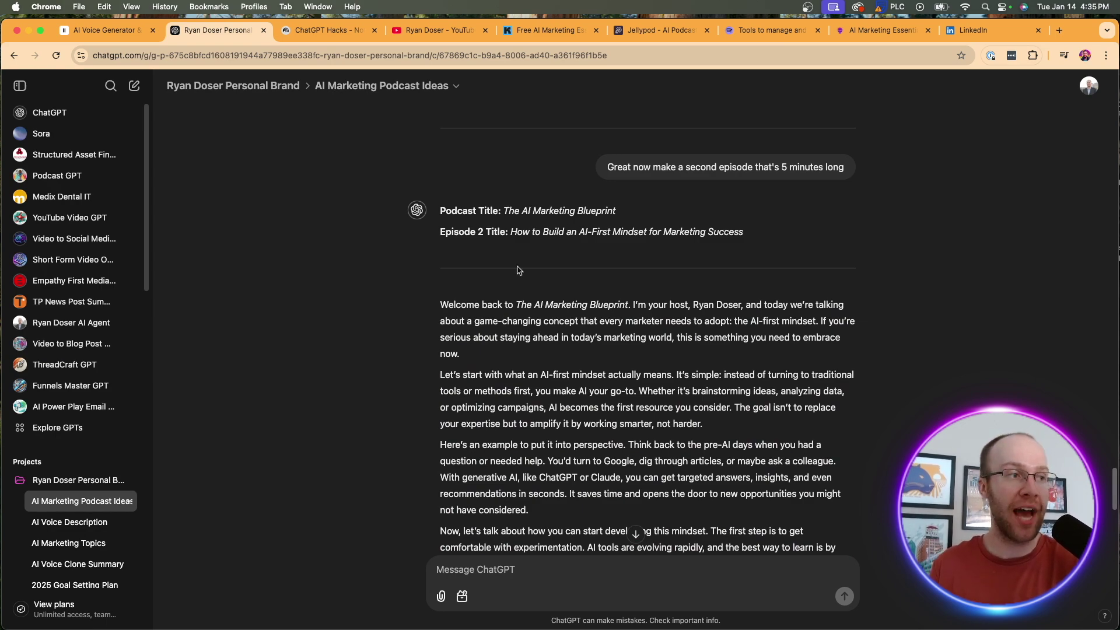
Select the Episode 2 script and open the empty Chapter 2 in ElevenLabs
{"action": "scroll", "coordinate": [583, 326], "scroll_direction": "down", "scroll_amount": 8}
{"action": "left_click_drag", "start_coordinate": [629, 484], "coordinate": [434, 231]}
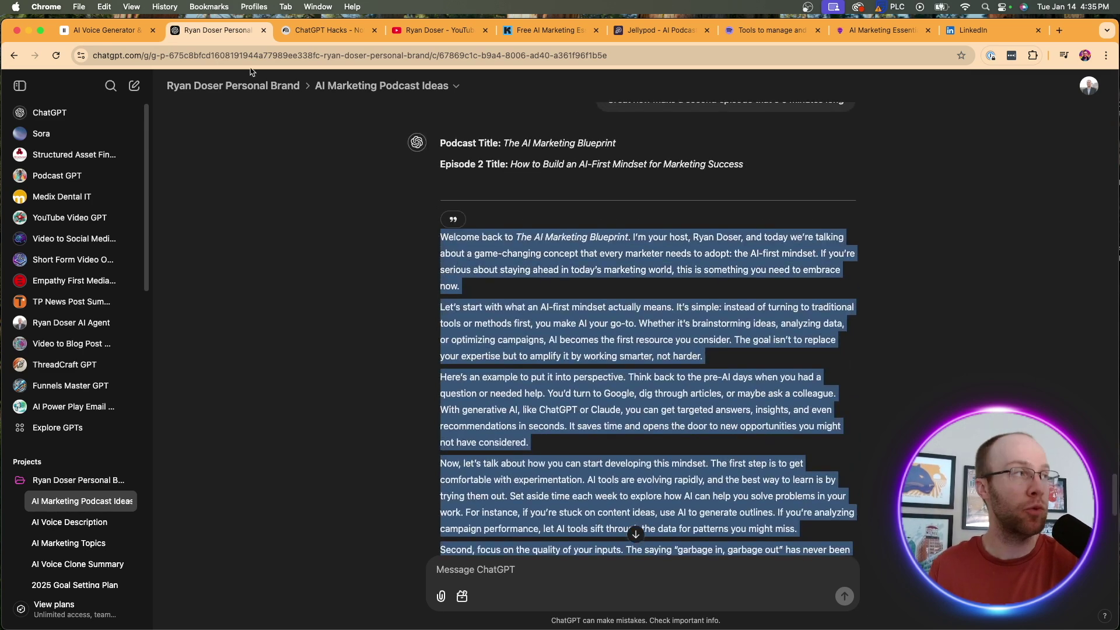
{"action": "key", "text": "super+1"}
{"action": "left_click", "coordinate": [182, 218]}
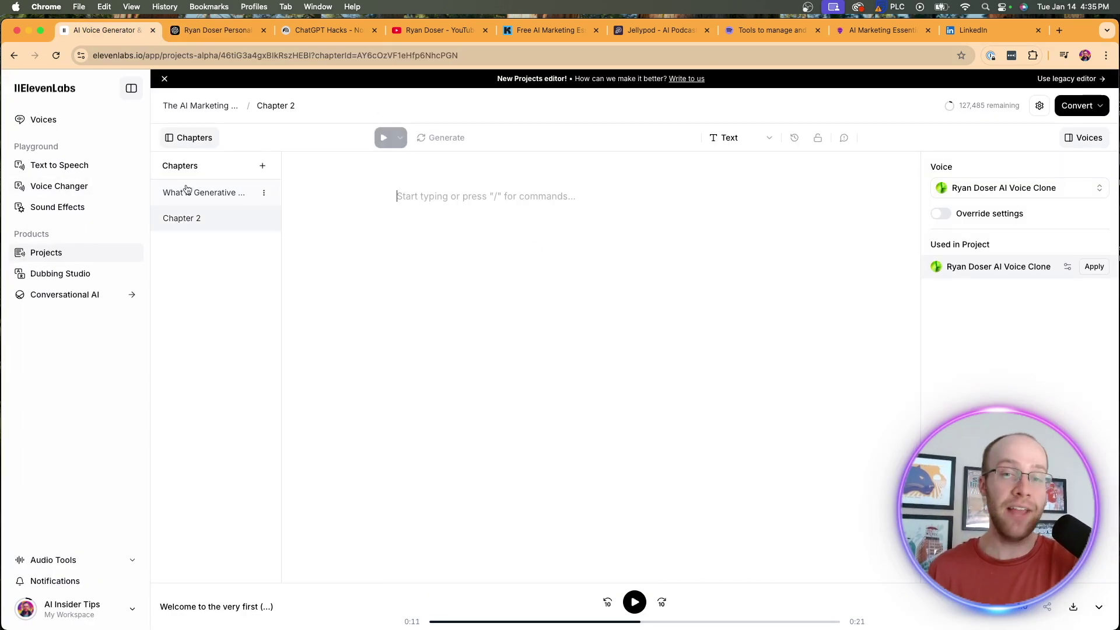
Go back to the What is Generative AI chapter and open the Convert dropdown
{"action": "left_click", "coordinate": [188, 188]}
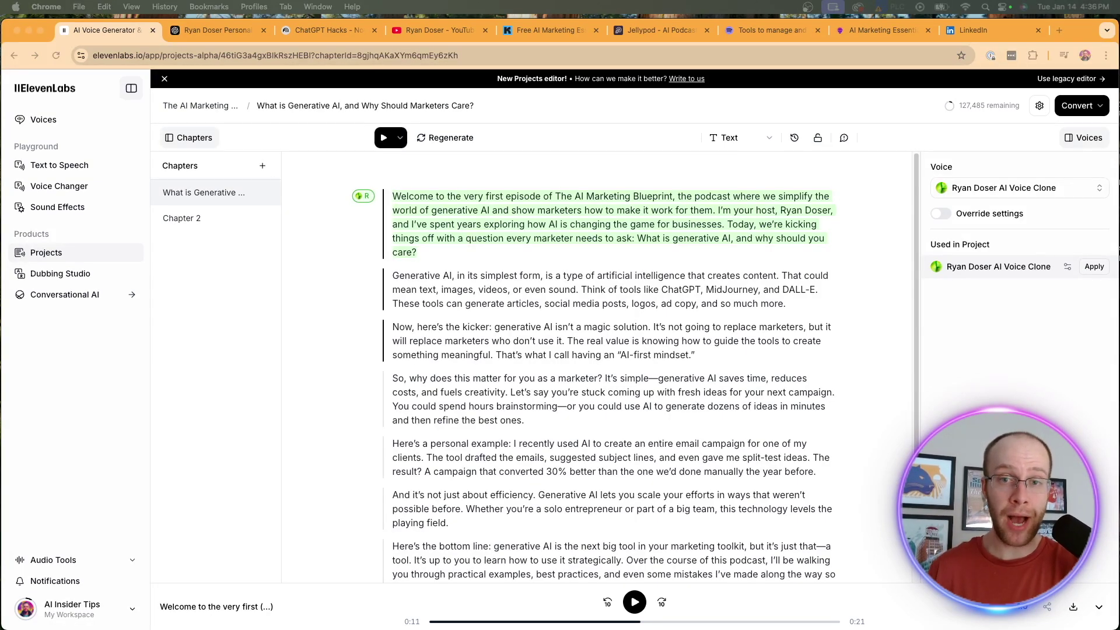
{"action": "left_click", "coordinate": [764, 30]}
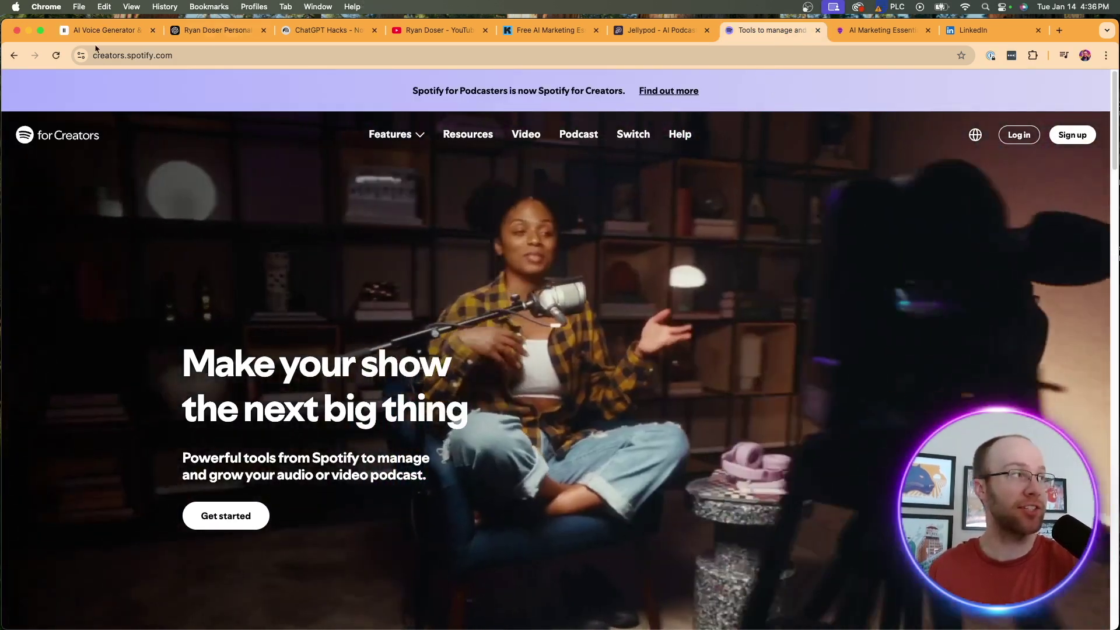
{"action": "left_click", "coordinate": [107, 30]}
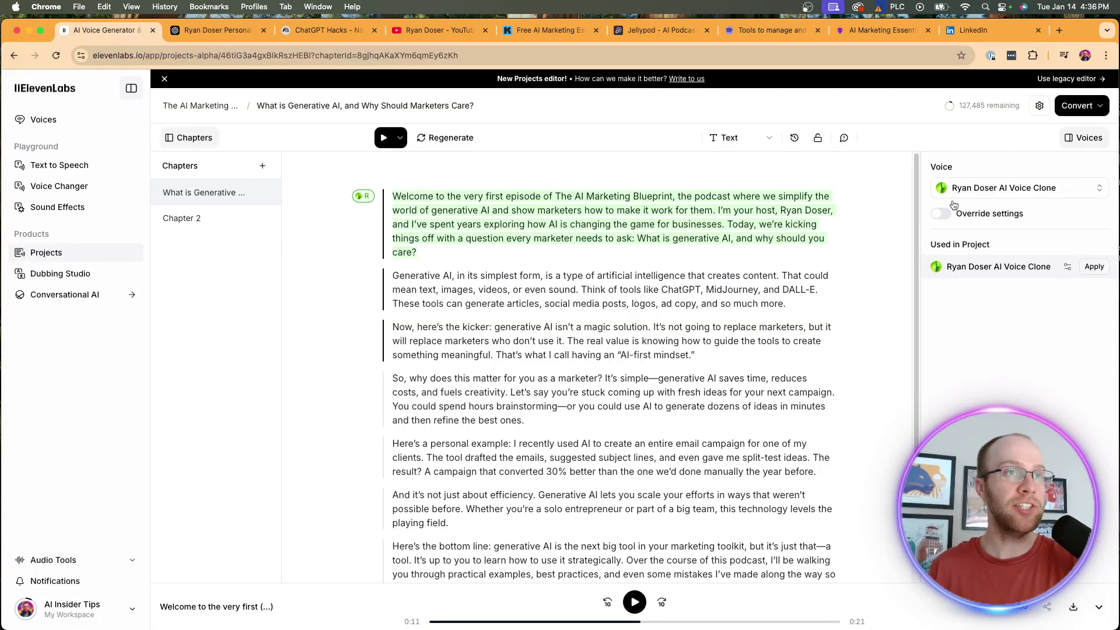
{"action": "left_click", "coordinate": [1093, 107]}
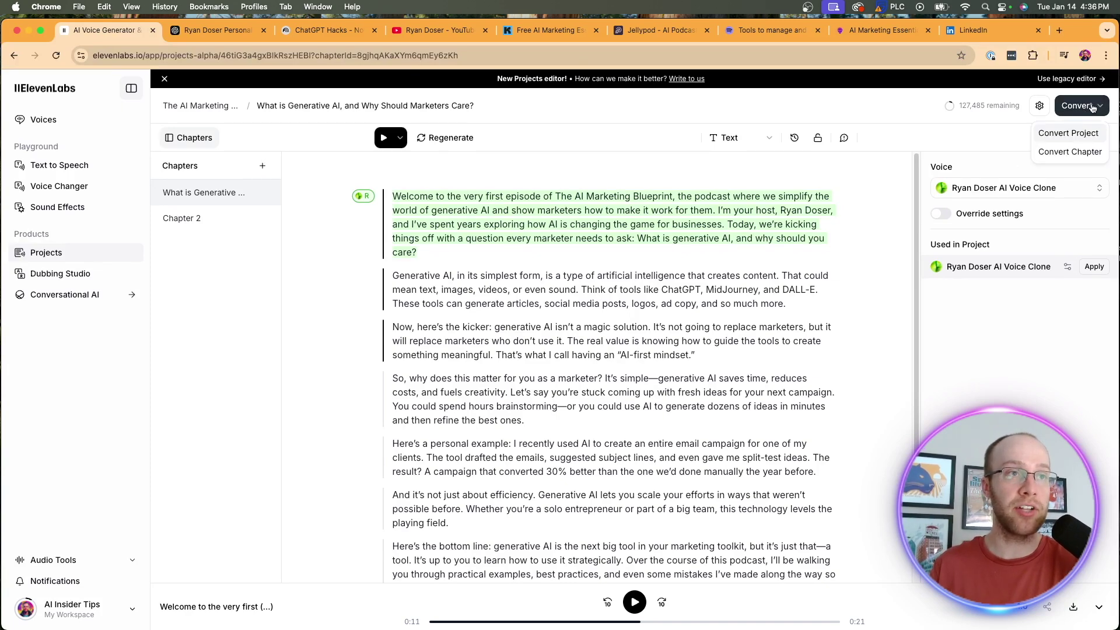
Choose Convert Chapter and review the 1722-credit conversion cost
{"action": "left_click", "coordinate": [1064, 153]}
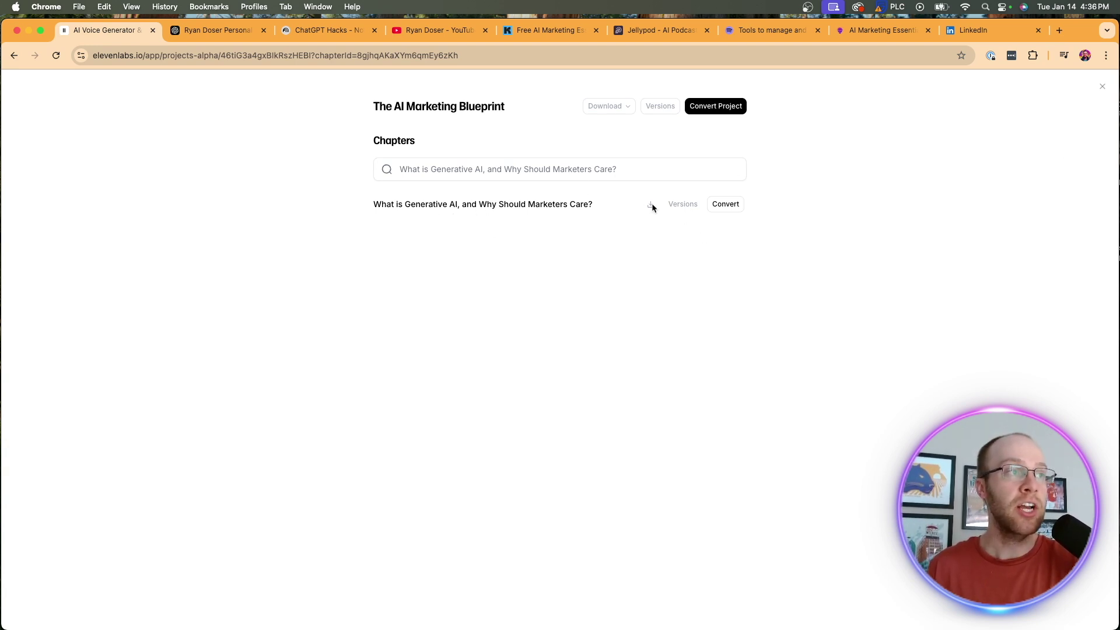
{"action": "left_click", "coordinate": [731, 208]}
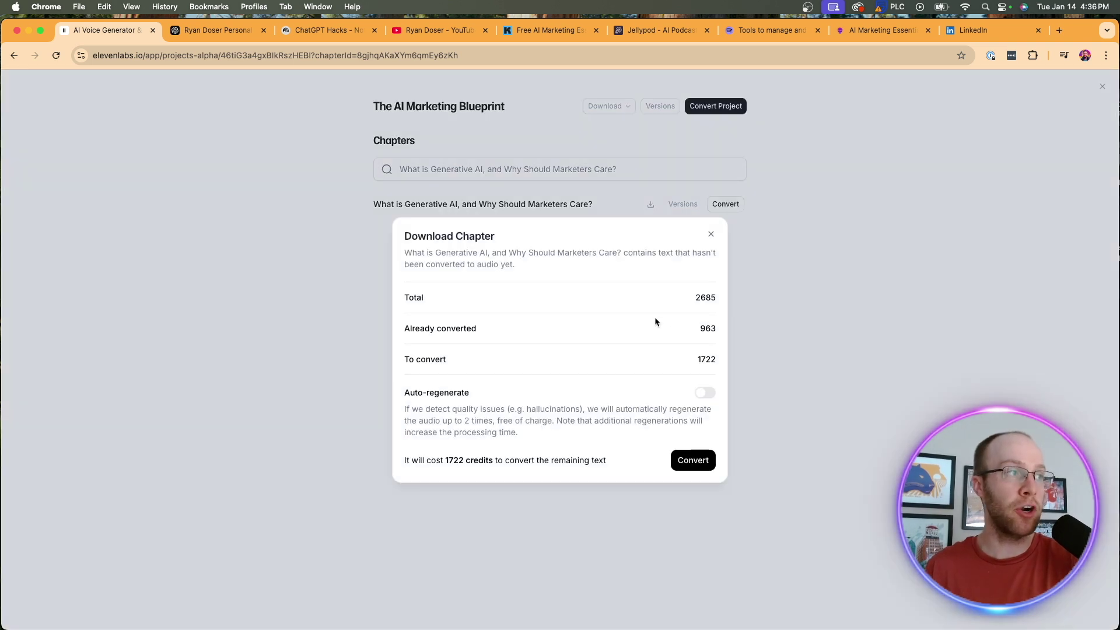
{"action": "left_click_drag", "start_coordinate": [445, 460], "coordinate": [494, 461]}
{"action": "left_click", "coordinate": [507, 458]}
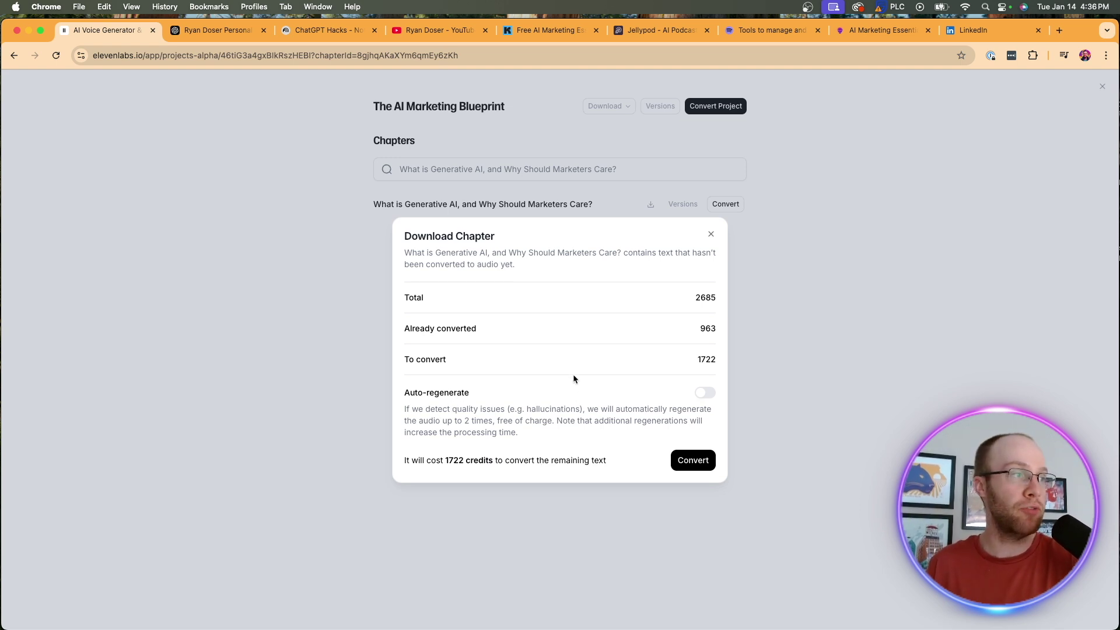
Confirm the conversion and download the chapter as a 2.3 MB MP3
{"action": "left_click", "coordinate": [692, 460]}
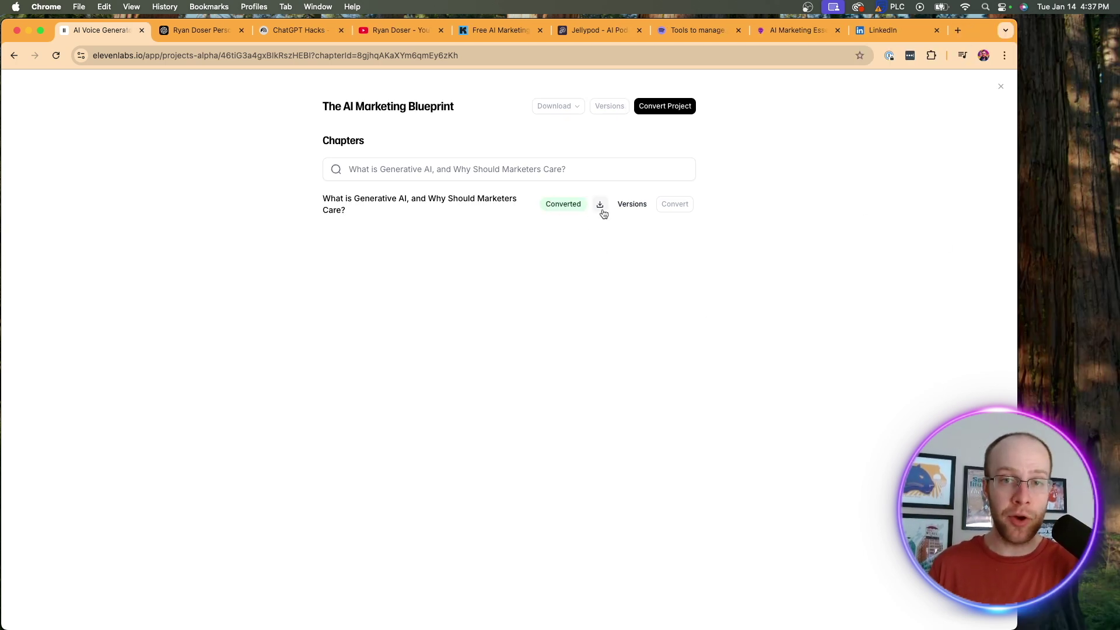
{"action": "left_click", "coordinate": [602, 209]}
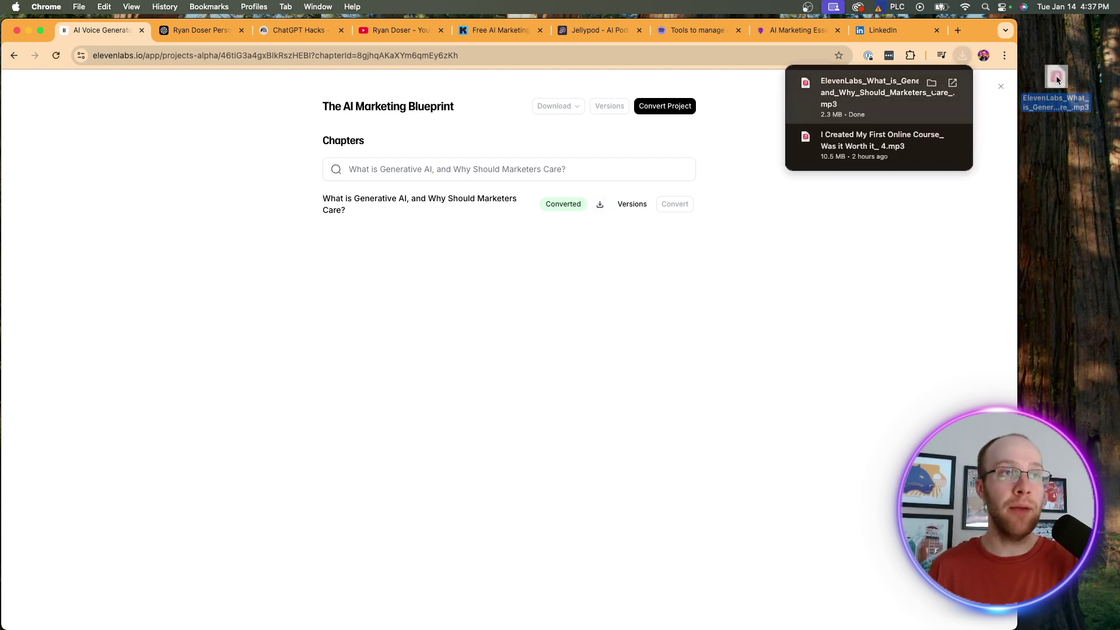
{"action": "left_click", "coordinate": [1059, 105]}
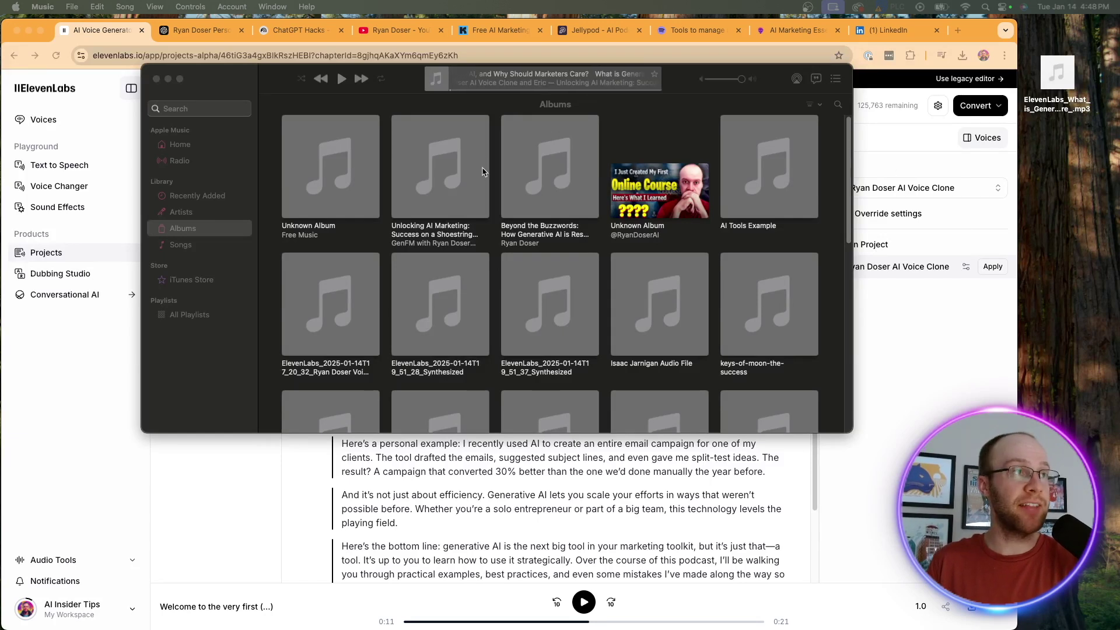
Play the downloaded episode MP3 in Music, pause it at 0:16, and minimize the Music window
{"action": "left_click", "coordinate": [635, 86]}
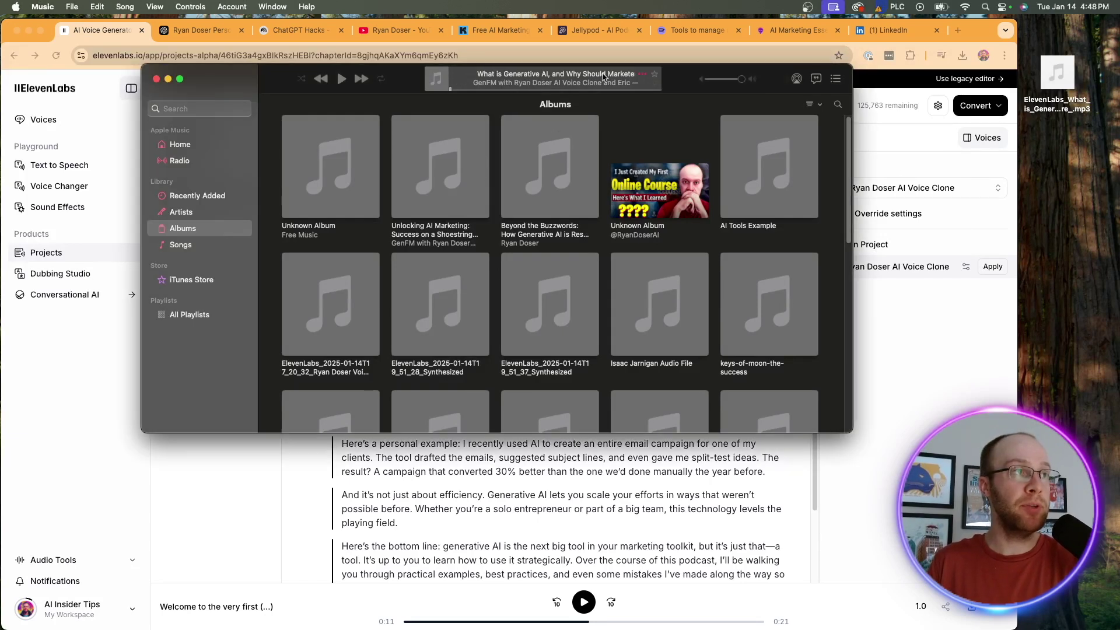
{"action": "left_click", "coordinate": [342, 80]}
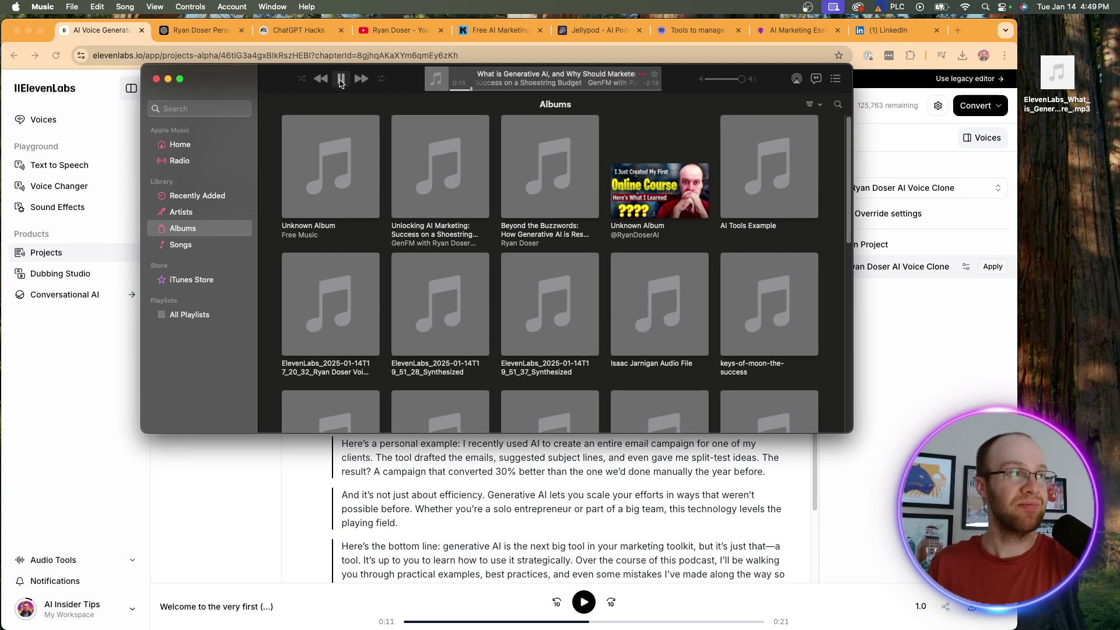
{"action": "left_click", "coordinate": [341, 78]}
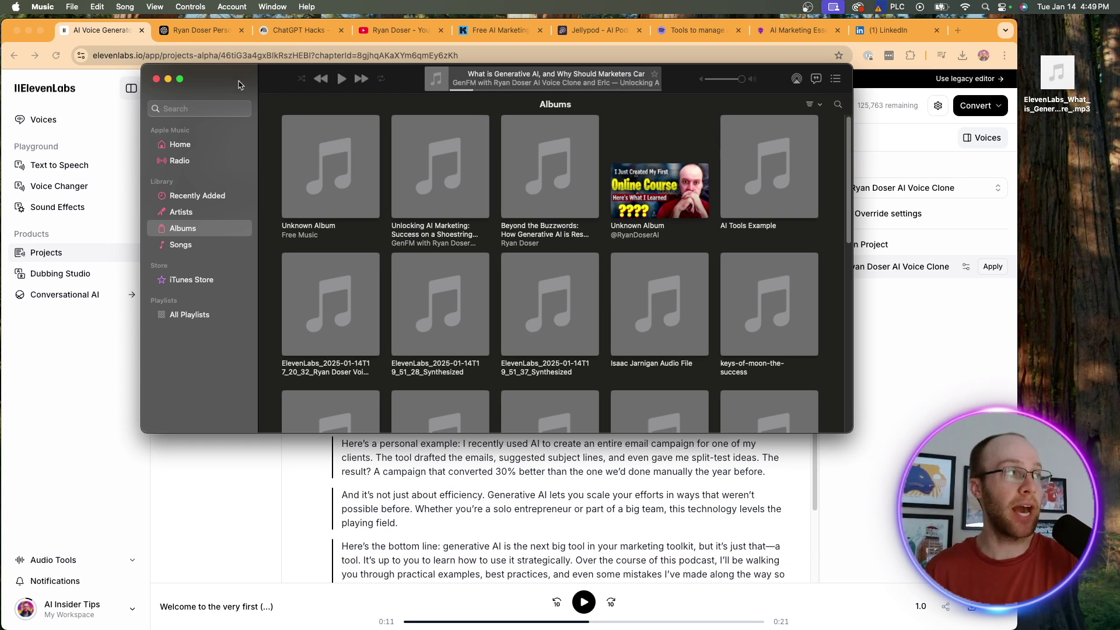
{"action": "left_click", "coordinate": [168, 79]}
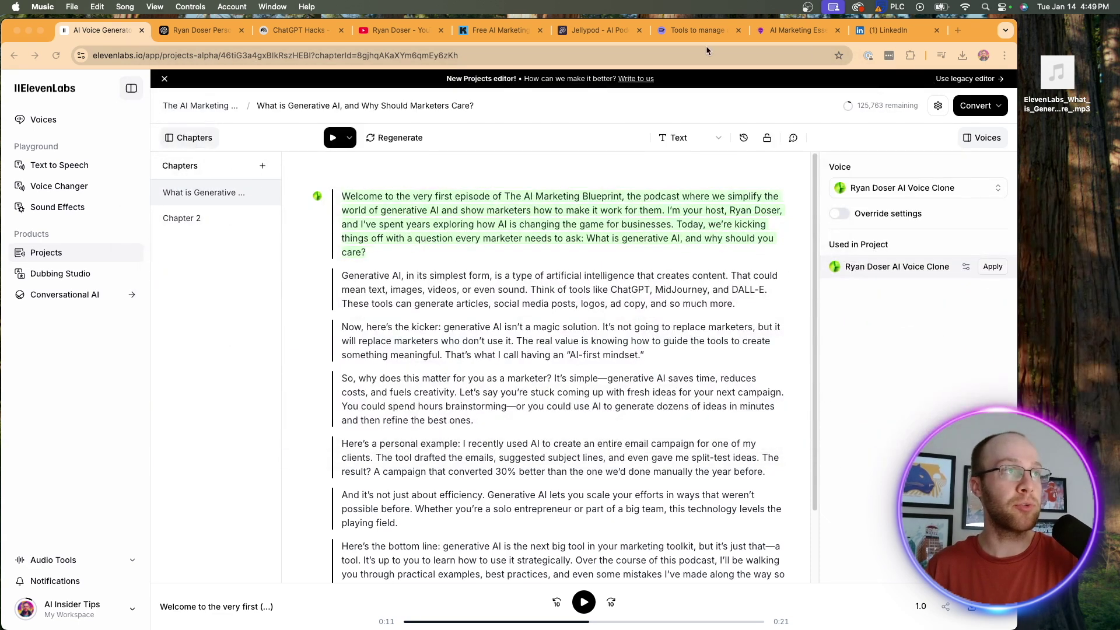
{"action": "left_click", "coordinate": [682, 31]}
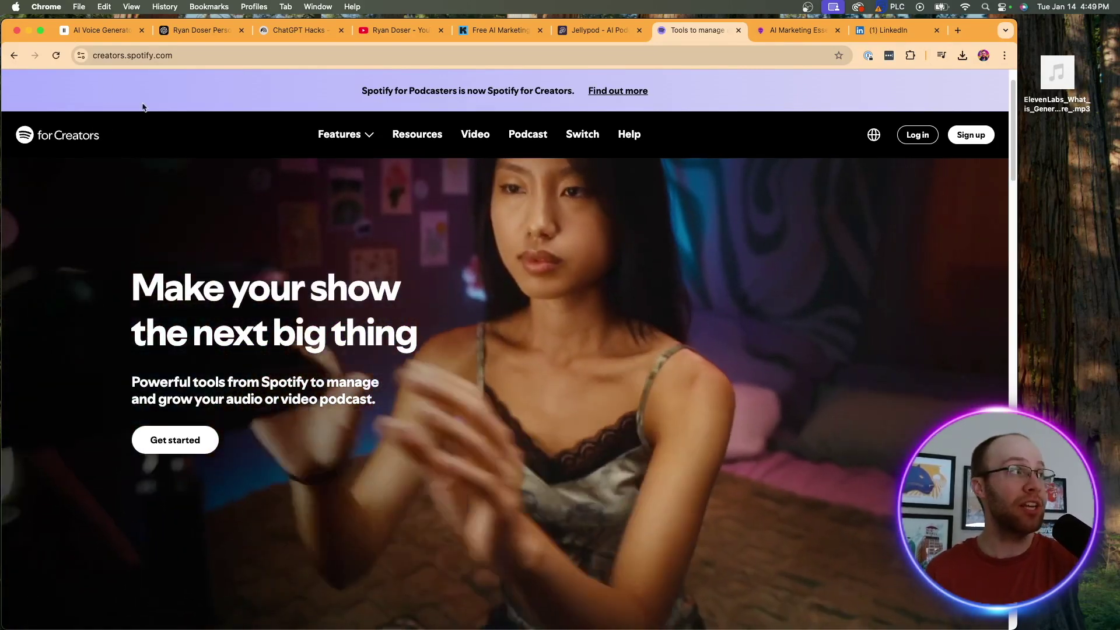
{"action": "left_click", "coordinate": [188, 31]}
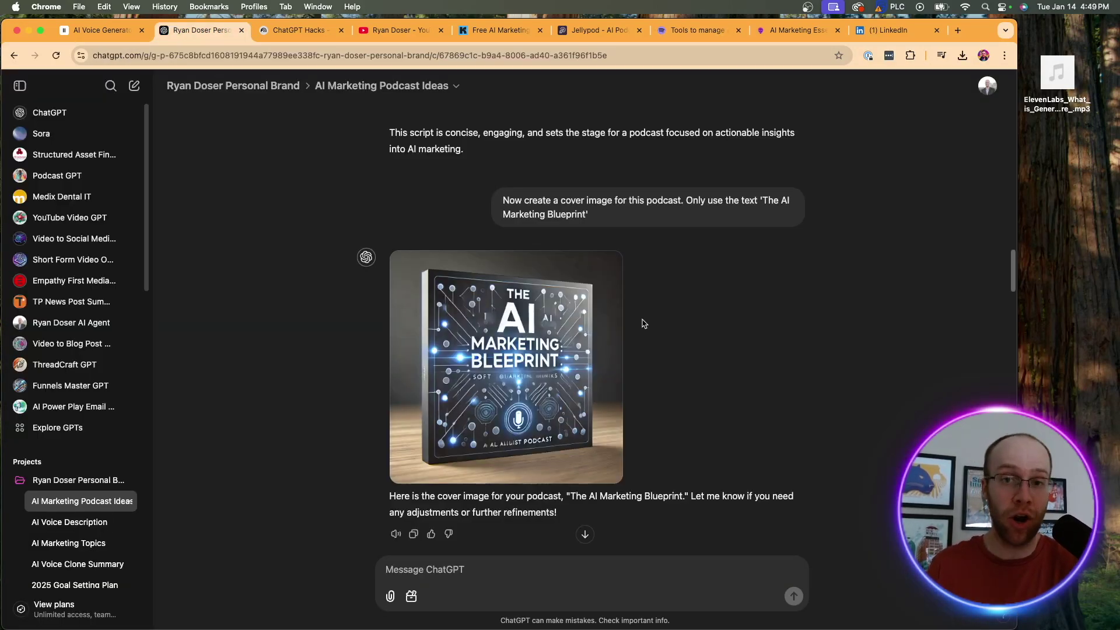
{"action": "left_click", "coordinate": [408, 30]}
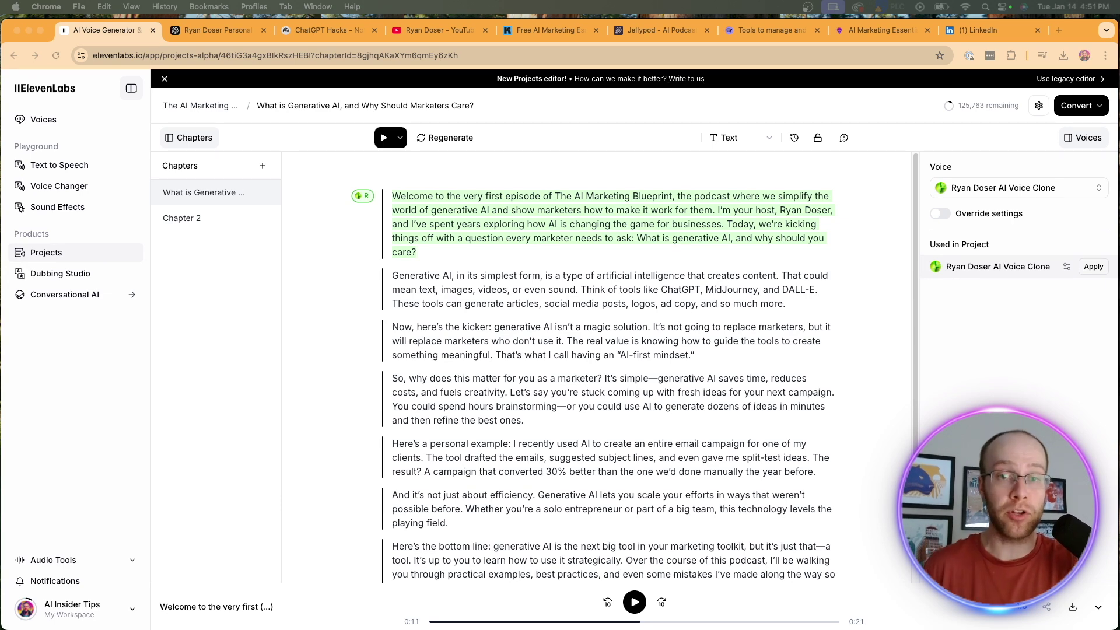
Switch to the YouTube tab showing the creator's channel Videos page of latest uploads
{"action": "left_click", "coordinate": [432, 30]}
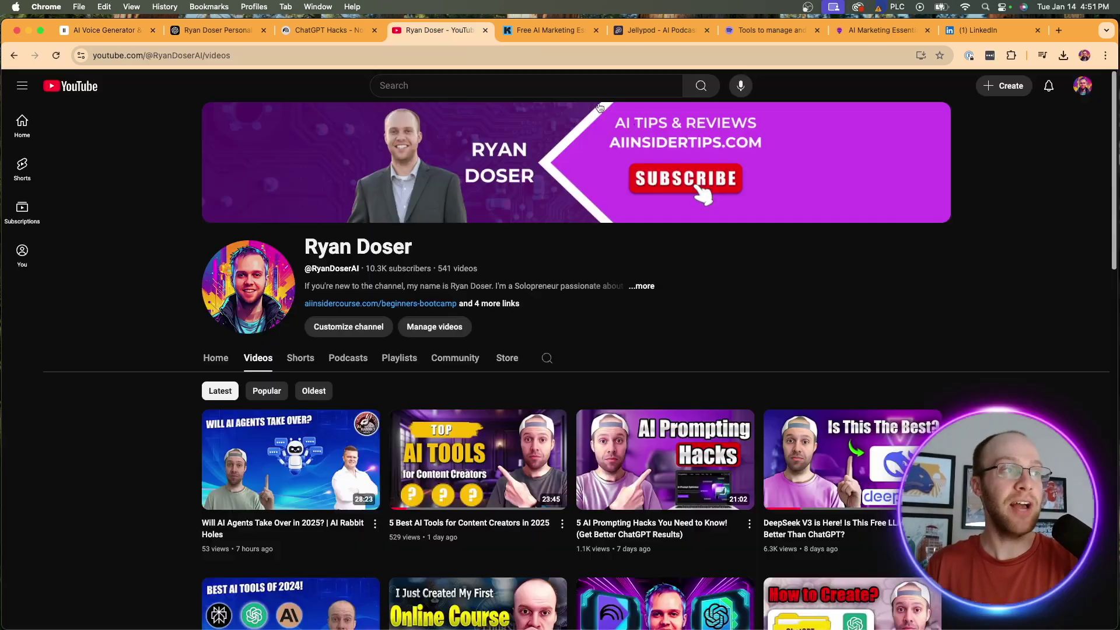